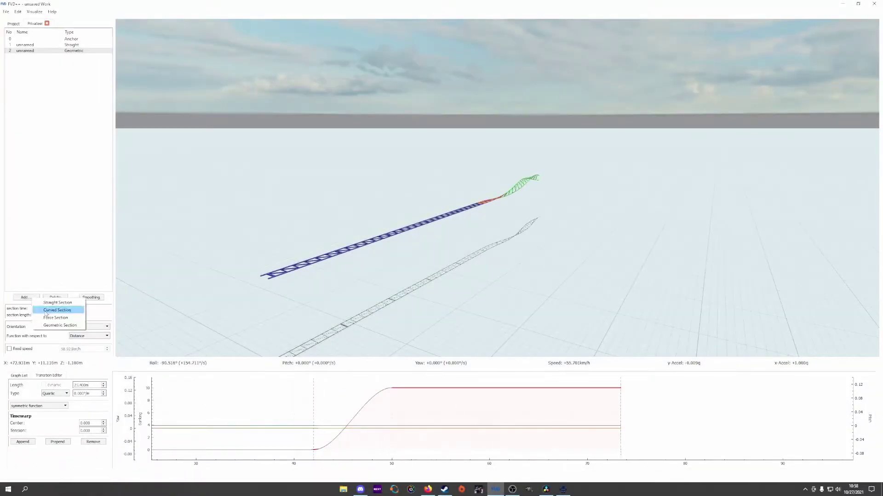
Add a force section after the geometric section and set its roll transition's change to -154.711°/s.
click(48, 318)
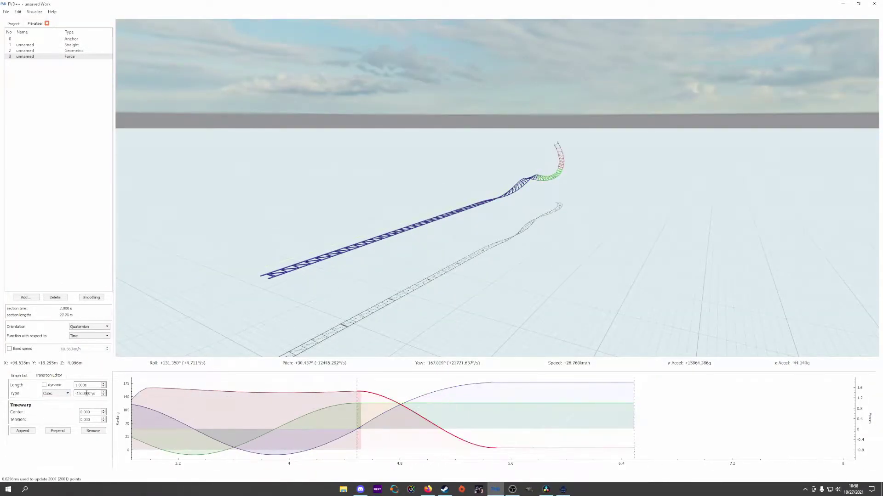
text(-154.711)
scroll(90, 386, down, 1)
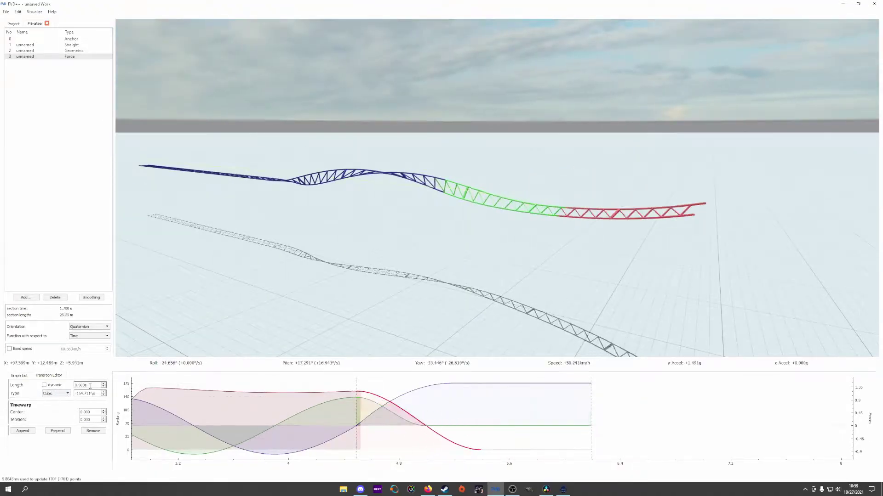
scroll(90, 393, up, 3)
scroll(90, 385, down, 1)
Adjust the force section's transitions and add a straight section after it.
click(490, 439)
click(432, 420)
click(521, 383)
click(26, 297)
click(27, 305)
Examine the finished roll element by going through its force and geometric sections and their graphs.
click(25, 56)
scroll(90, 393, down, 3)
key(r)
key(r)
click(25, 51)
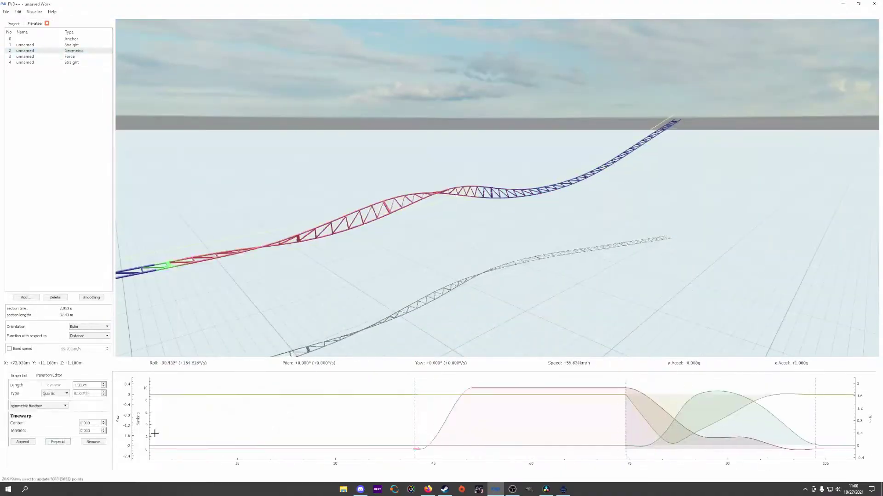
key(Down)
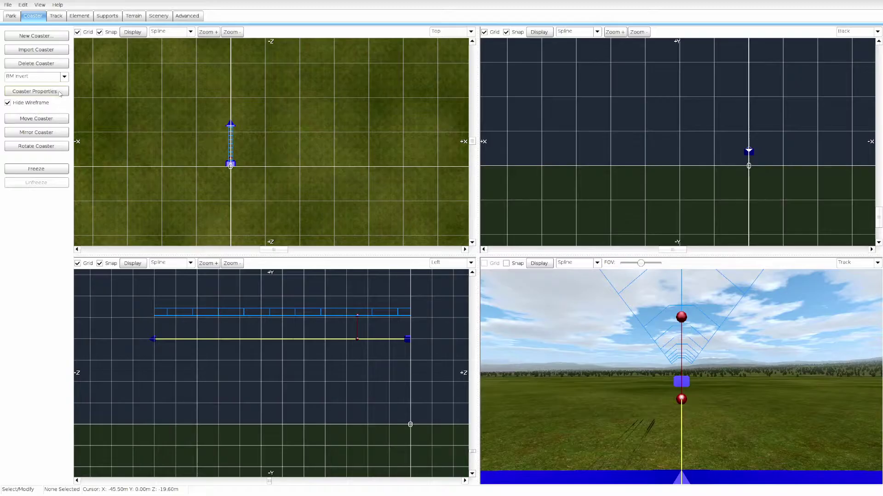
Switch to the NoLimits 2 editor and check the spline position setting in the coaster's mode properties.
click(36, 90)
click(366, 167)
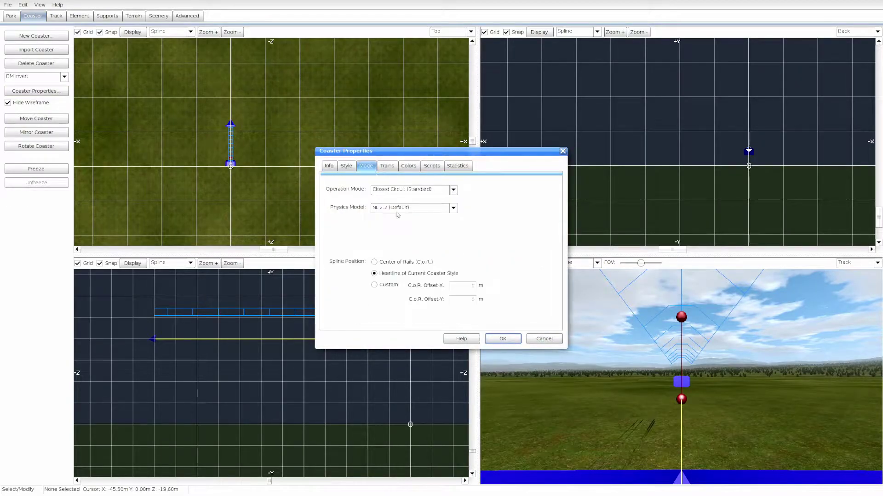
click(499, 339)
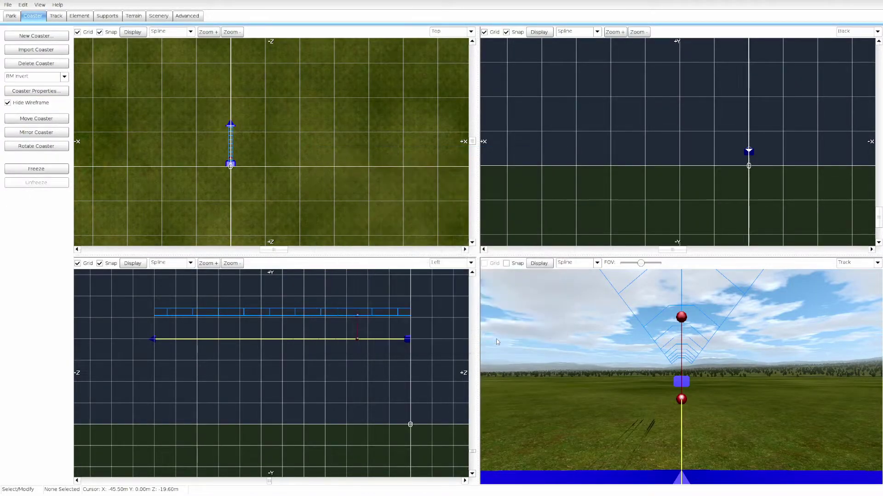
Check the vertical beam's length, and set the coaster's spline position to Custom with a C.o.R. Offset Y of 1.10 m.
click(358, 330)
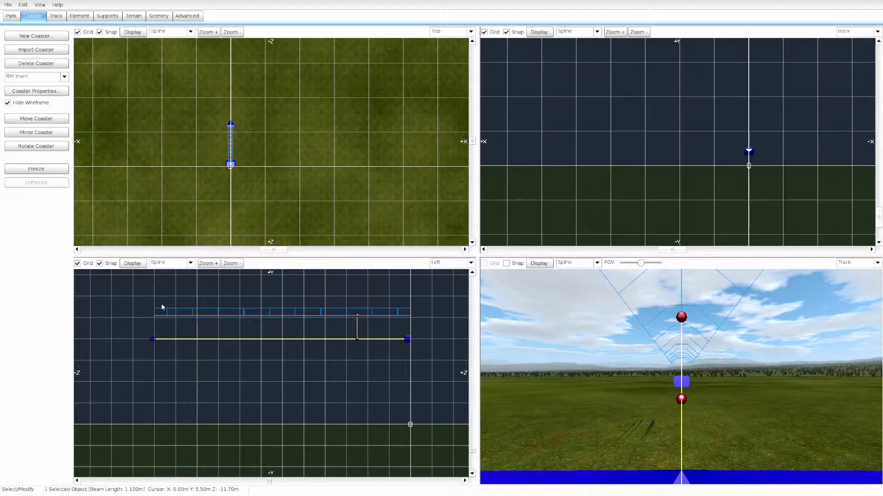
click(47, 92)
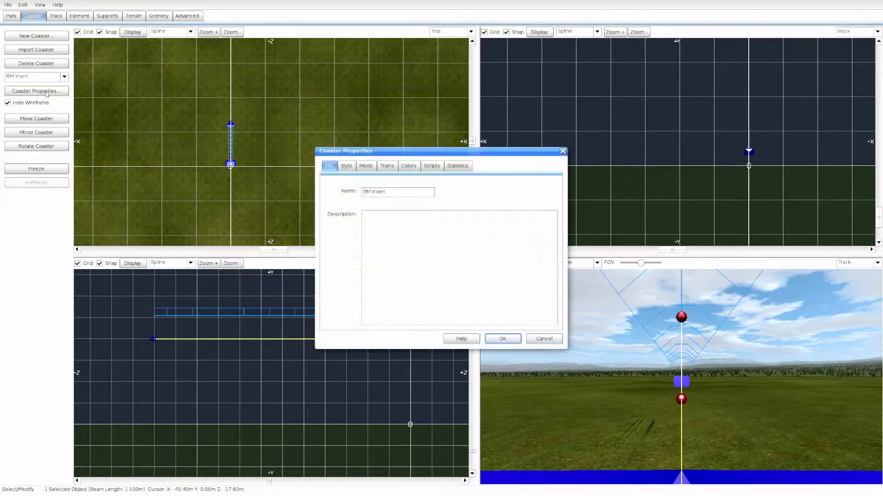
click(366, 167)
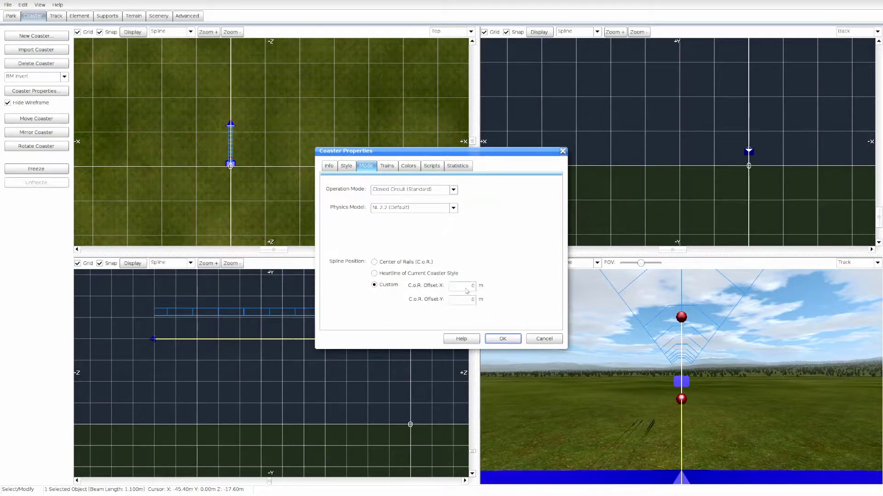
click(471, 300)
key(BackSpace)
text(1.10)
click(502, 339)
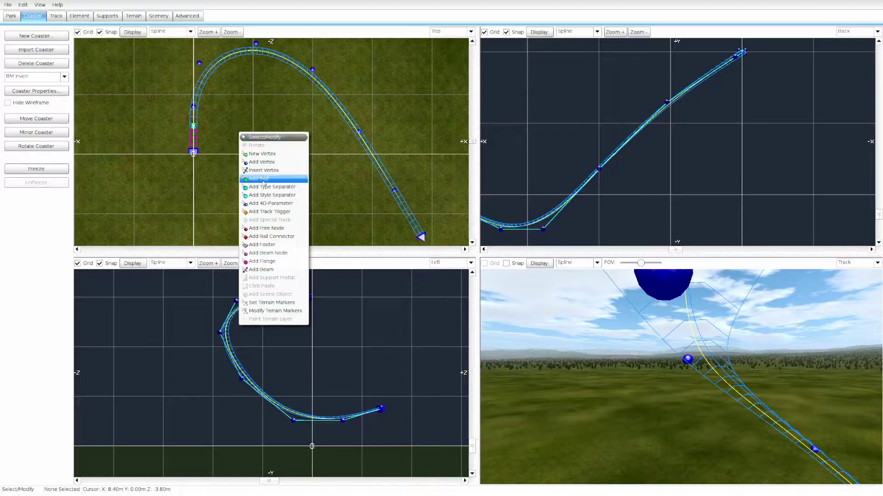
Add eight roll points spaced along the curved drop after the start of the track.
click(263, 179)
click(200, 86)
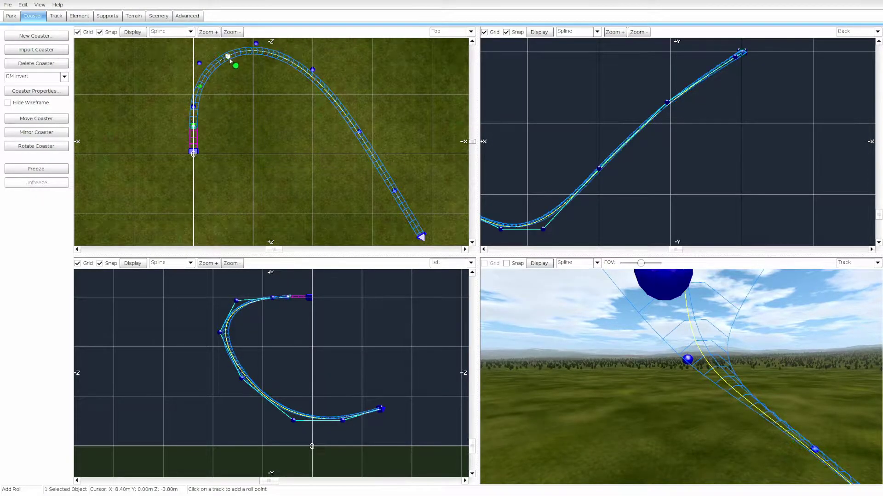
click(228, 56)
click(272, 55)
click(311, 75)
click(340, 108)
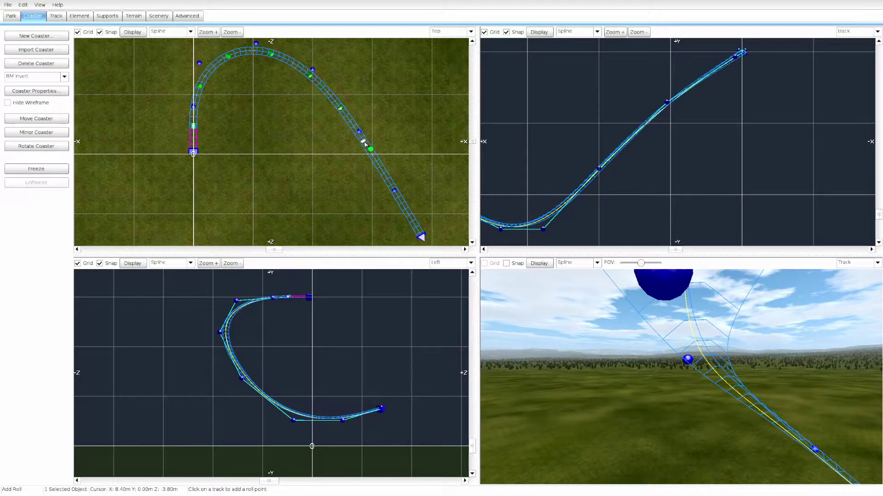
click(384, 174)
click(407, 212)
key(Escape)
Try manual roll angles on the drop's first two roll points, with 10° at the second.
double_click(200, 87)
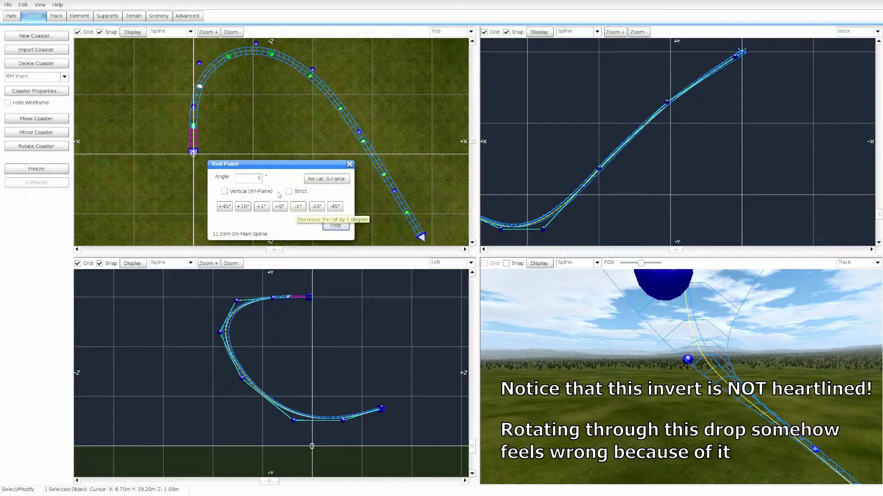
click(259, 180)
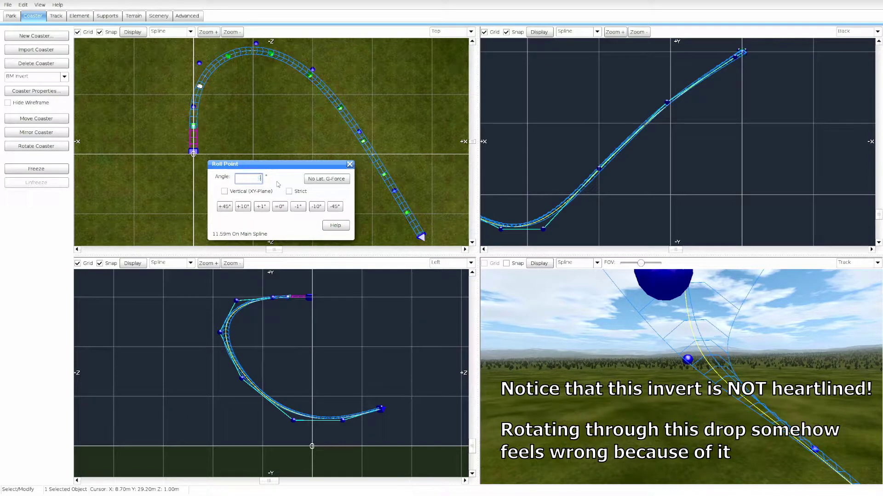
click(227, 57)
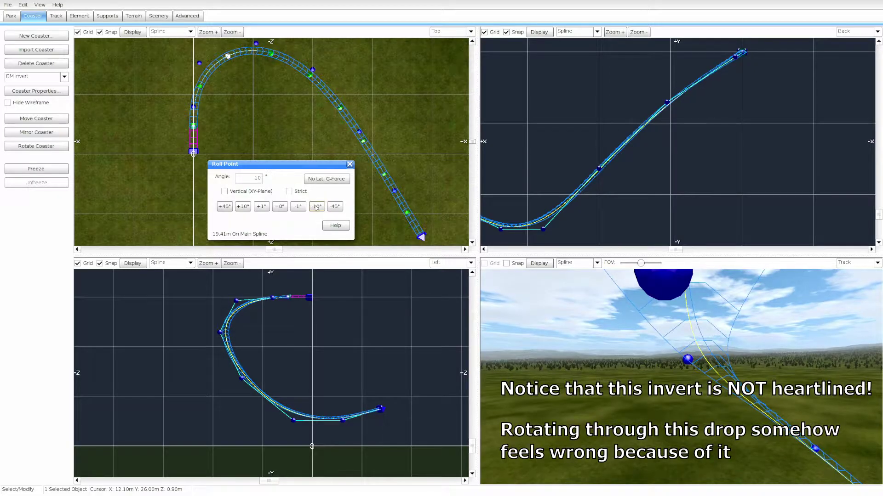
Bank the roll points along the curved drop with the No Lat. G-Force option.
click(270, 54)
click(320, 178)
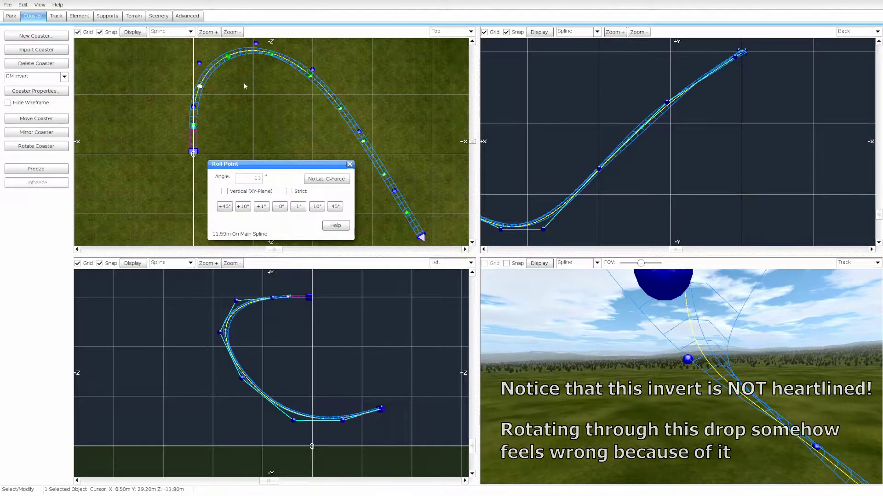
click(227, 56)
click(319, 179)
click(270, 54)
click(311, 76)
click(340, 109)
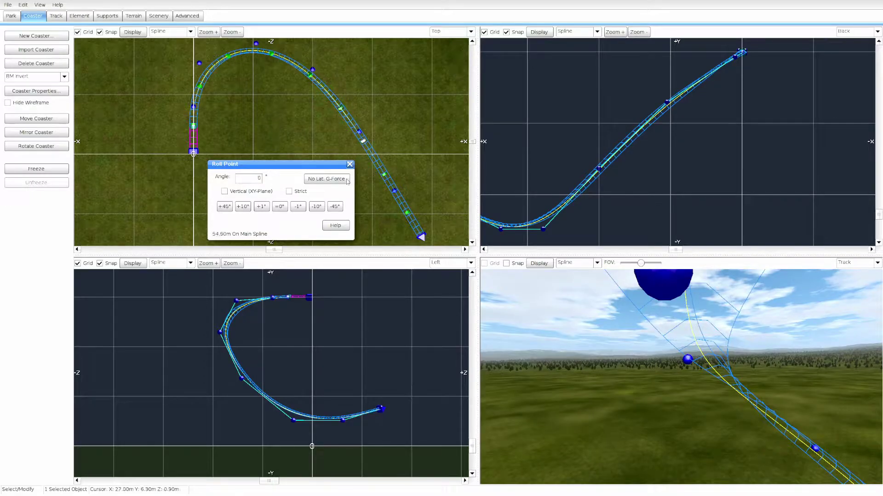
click(385, 175)
click(337, 180)
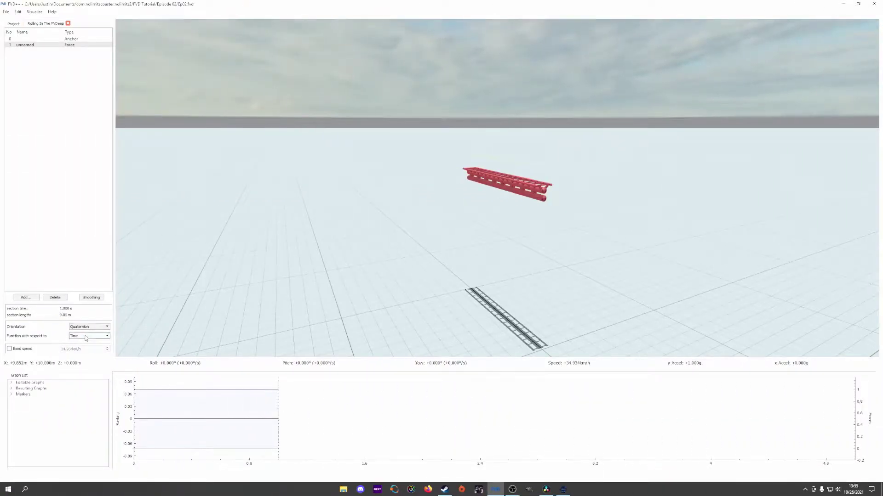
Switch to FVD++, keep the force section's function on Time, and add a geometric section with its function set to Distance.
click(107, 337)
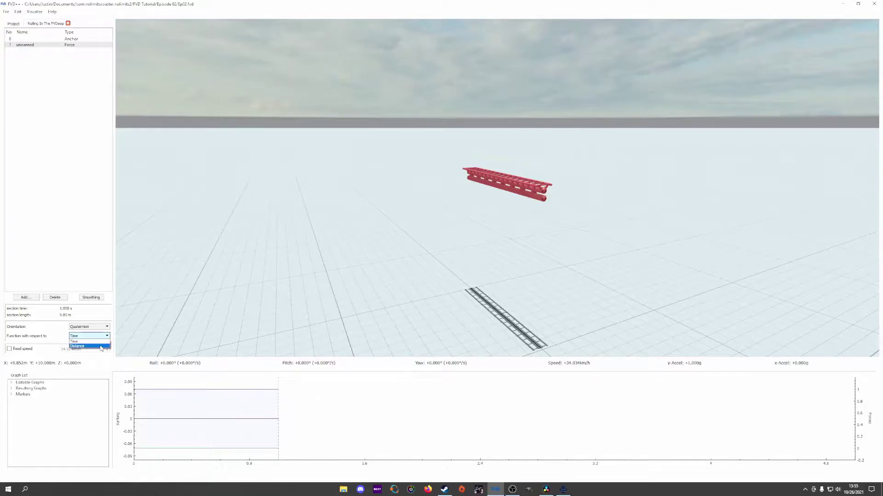
click(76, 342)
click(25, 297)
click(53, 326)
click(77, 336)
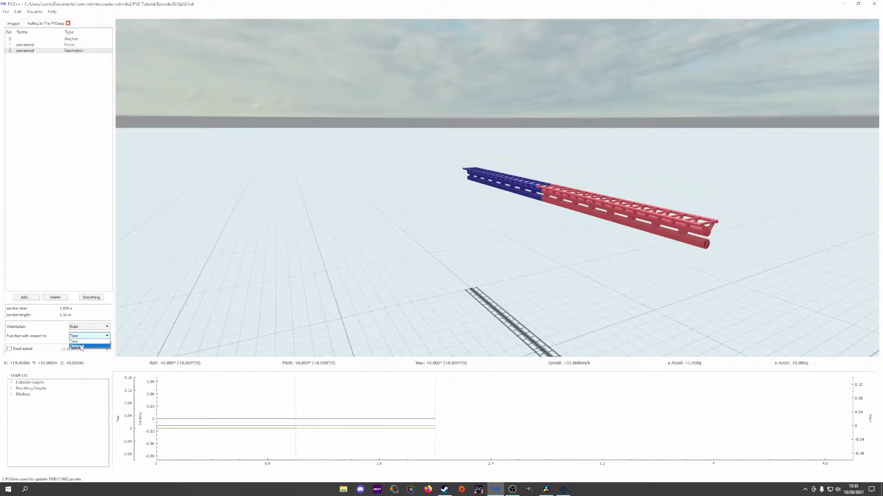
click(78, 346)
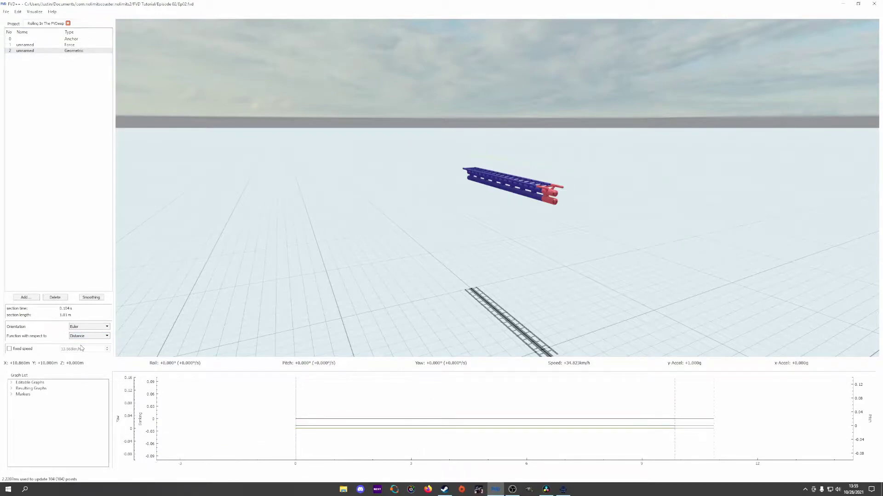
Make the geometric section's yaw and pitch transitions dynamic and extend its roll transition to a length of 10 m.
click(698, 428)
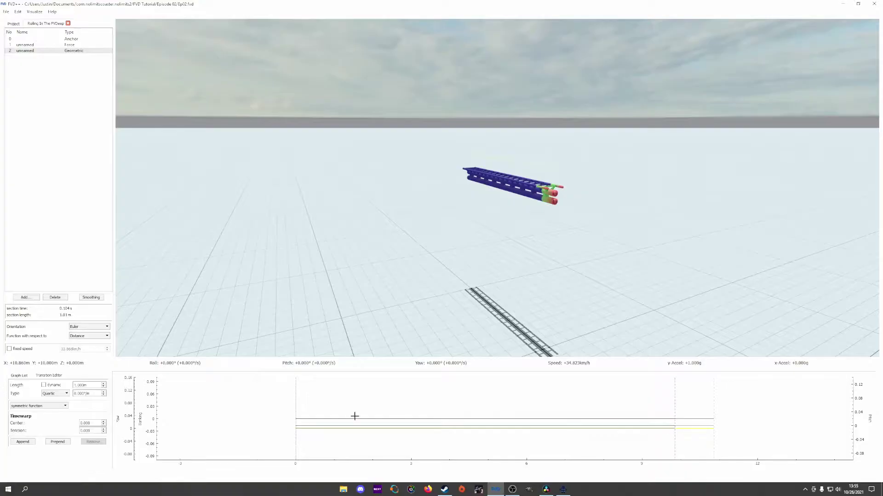
click(50, 384)
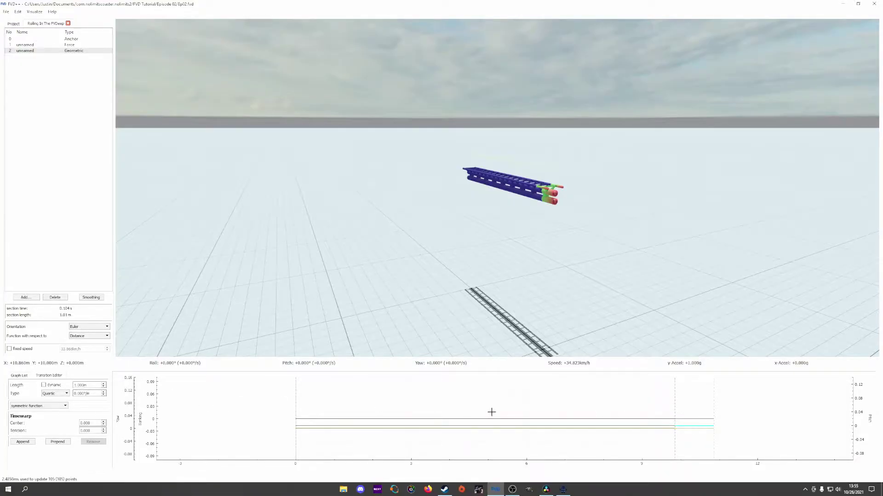
click(694, 419)
scroll(85, 384, up, 6)
scroll(85, 384, up, 1)
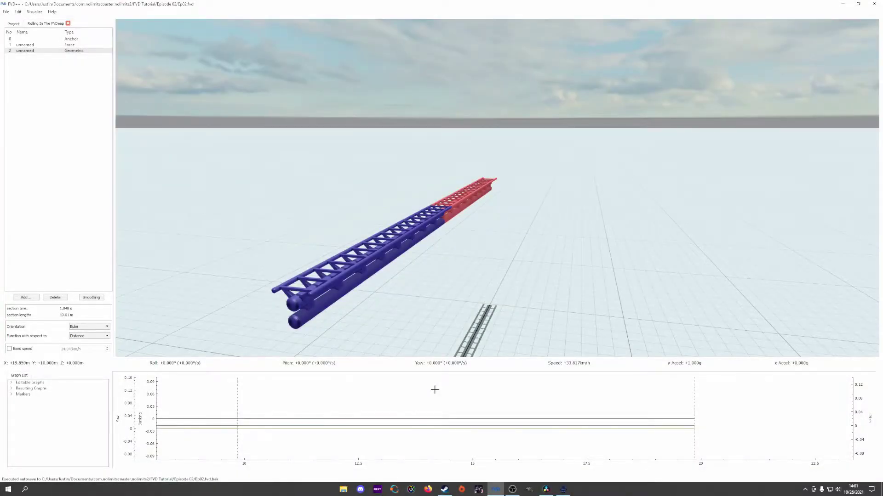
Try a pitch change of -3°/m and a yaw change of 5°/m in the geometric section.
click(286, 426)
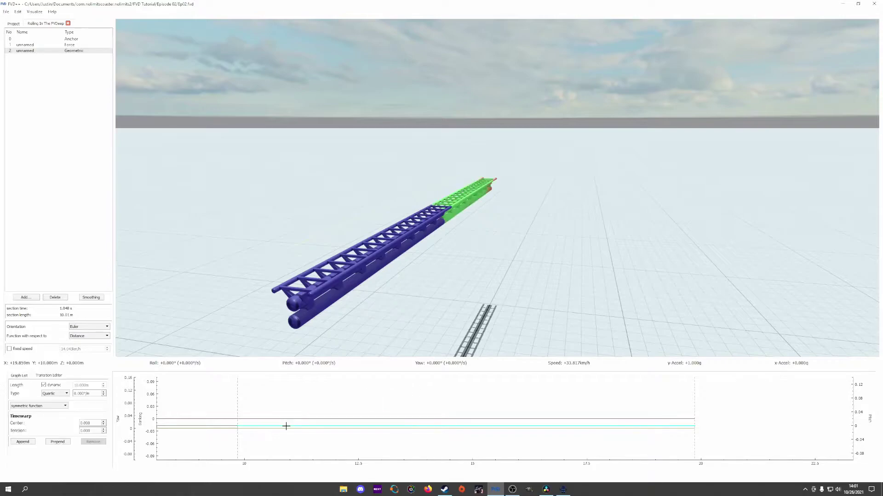
click(280, 429)
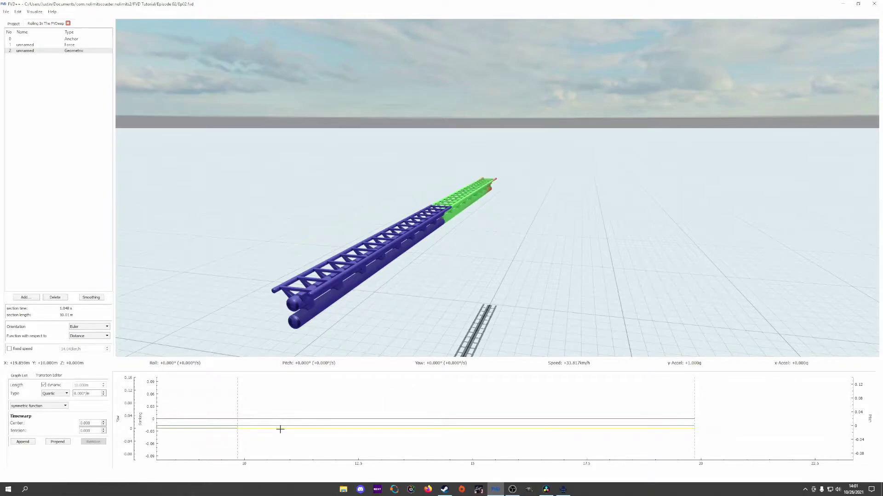
click(281, 426)
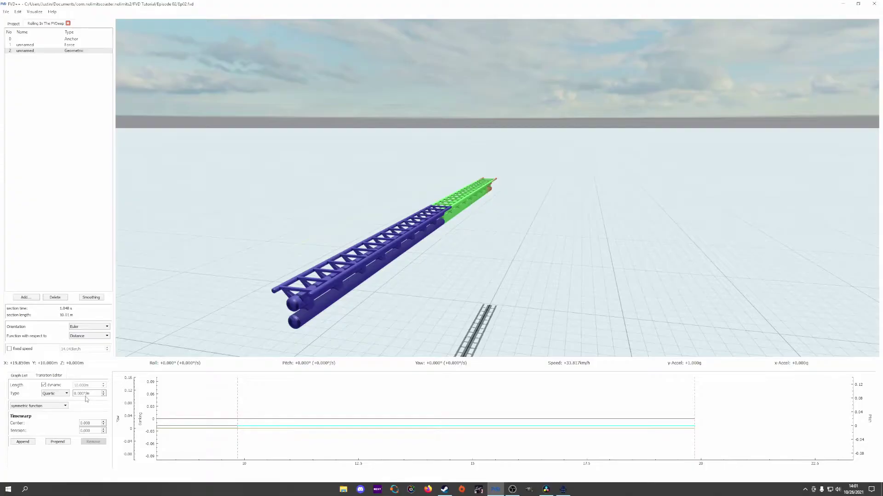
scroll(86, 393, up, 3)
scroll(86, 394, down, 6)
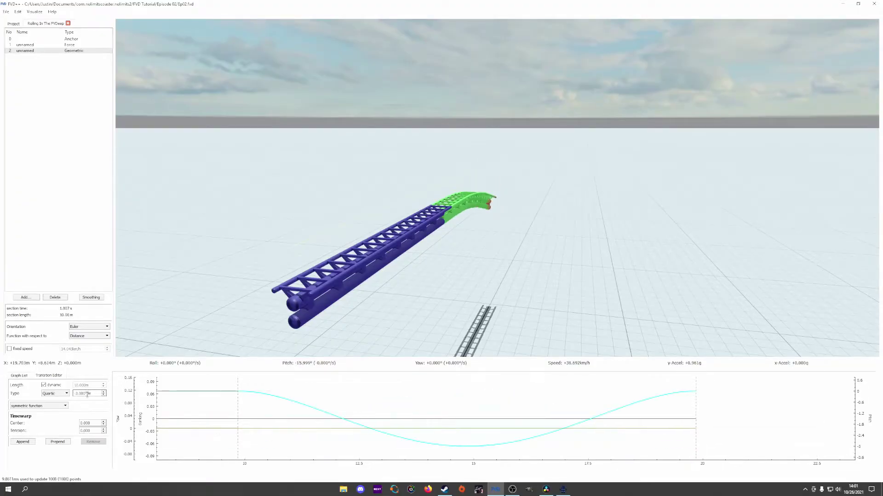
scroll(90, 394, up, 8)
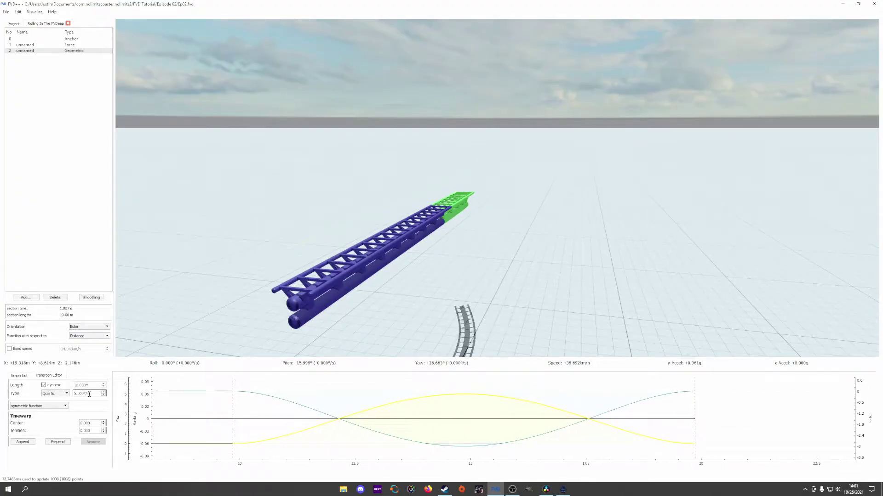
Try a roll change of 6°/m in the geometric section, and set it to -6°/m.
click(289, 418)
scroll(88, 394, up, 4)
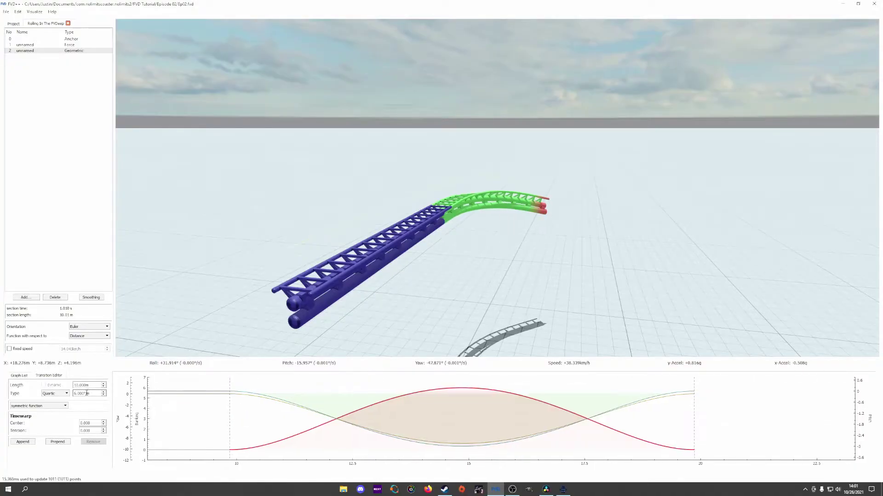
scroll(88, 393, down, 10)
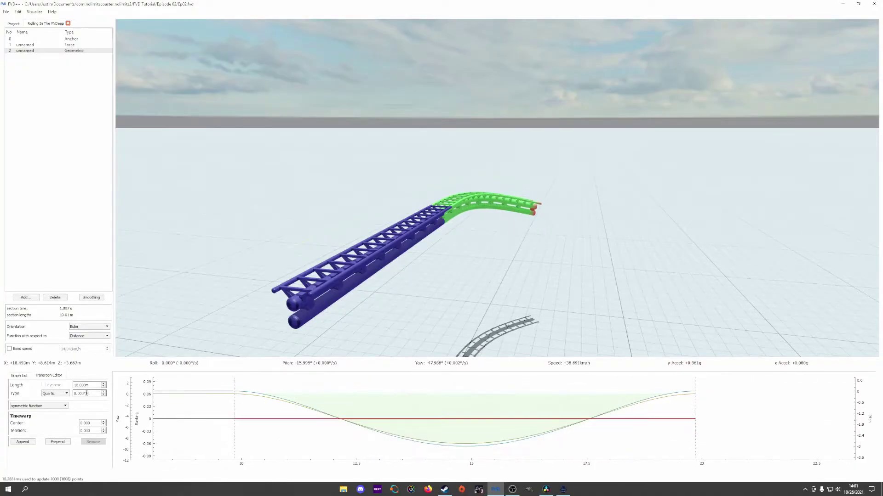
Set the geometric section's yaw change to -10°/m and its pitch change to -4°/m.
click(274, 401)
scroll(89, 392, down, 1)
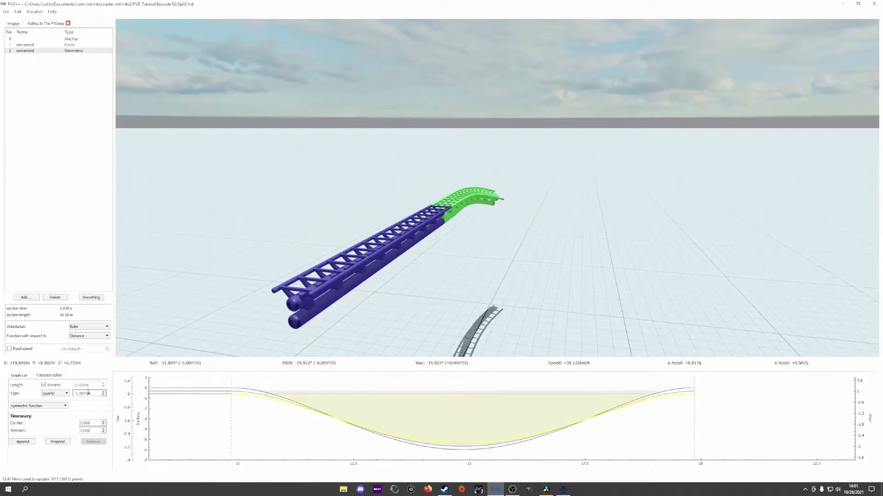
click(260, 396)
scroll(91, 393, up, 2)
scroll(90, 394, up, 4)
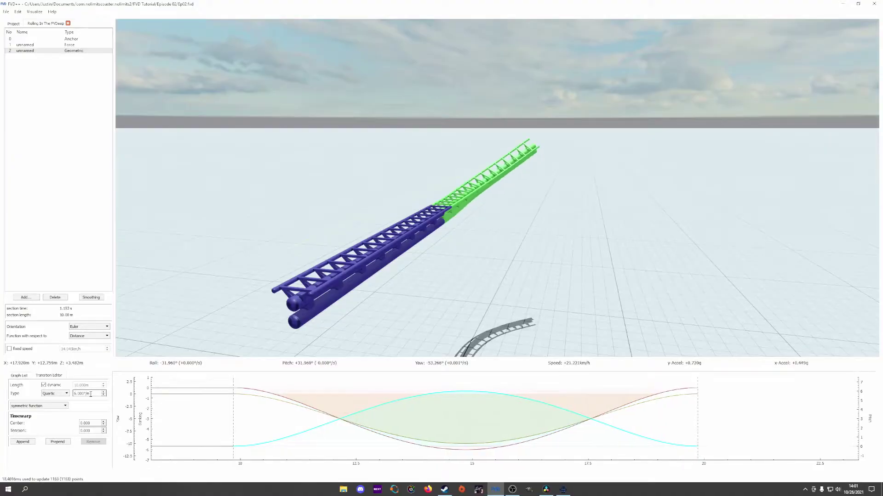
scroll(90, 394, down, 7)
scroll(90, 394, down, 4)
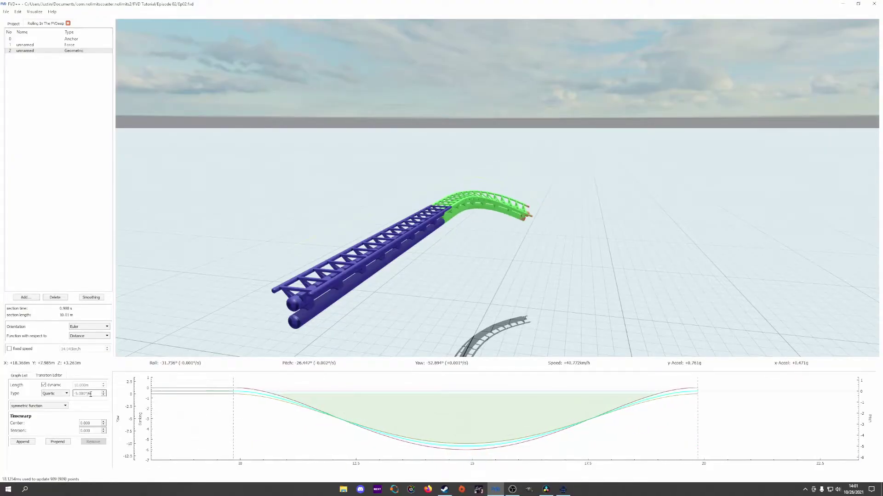
scroll(91, 394, up, 1)
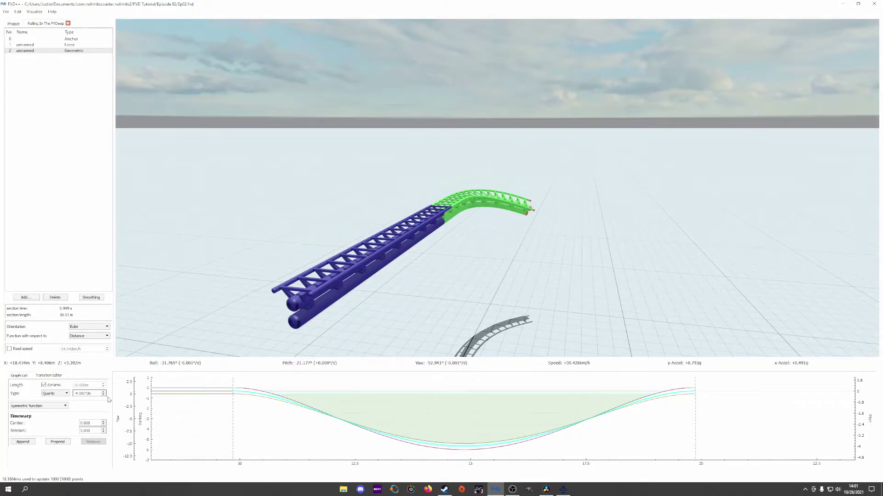
Reset the geometric section's roll, pitch and yaw changes to 0°/m.
click(295, 399)
scroll(92, 394, up, 5)
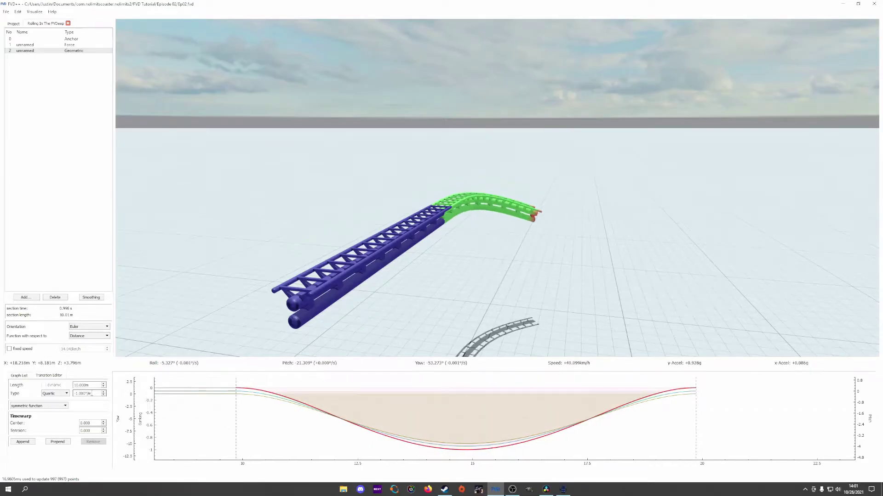
scroll(92, 394, up, 1)
click(289, 399)
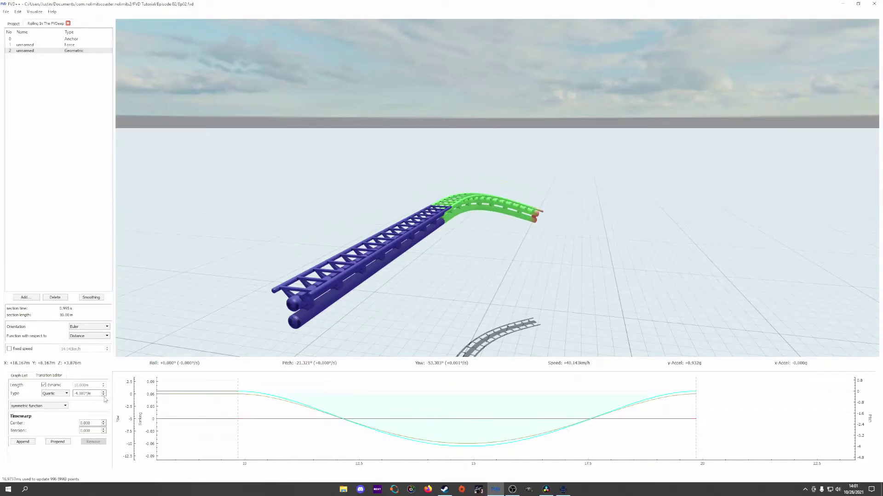
scroll(92, 394, up, 4)
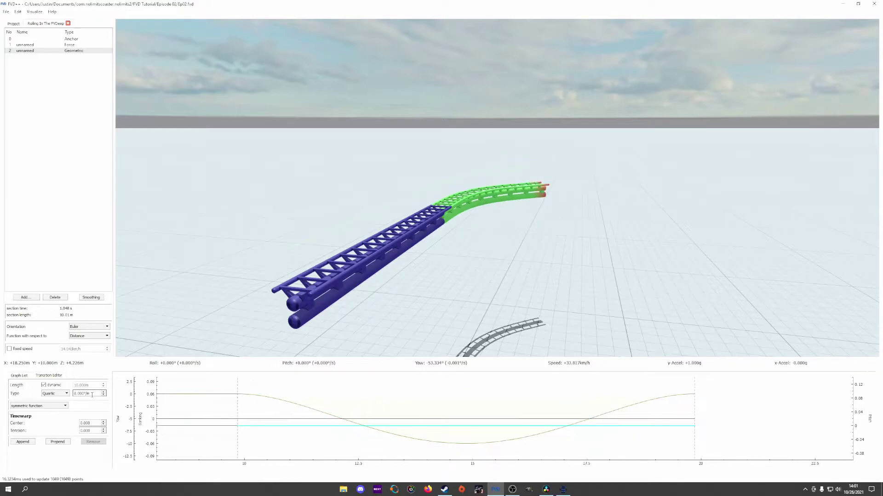
click(279, 398)
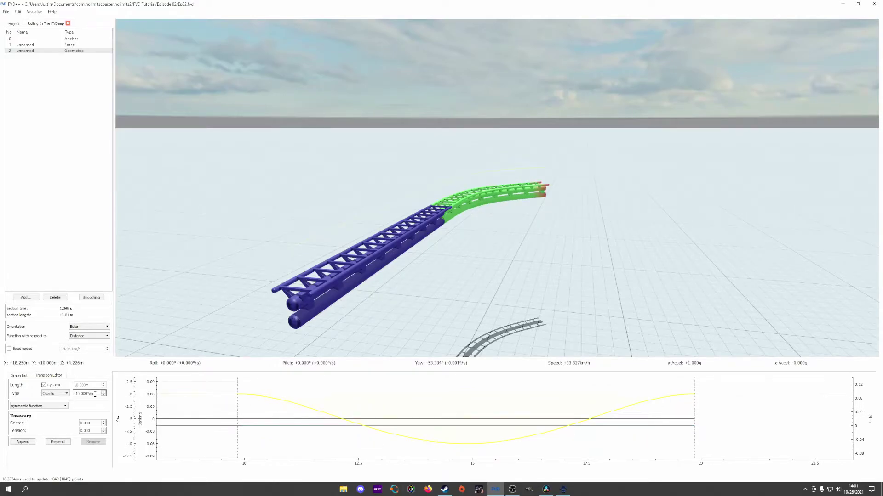
scroll(94, 395, down, 10)
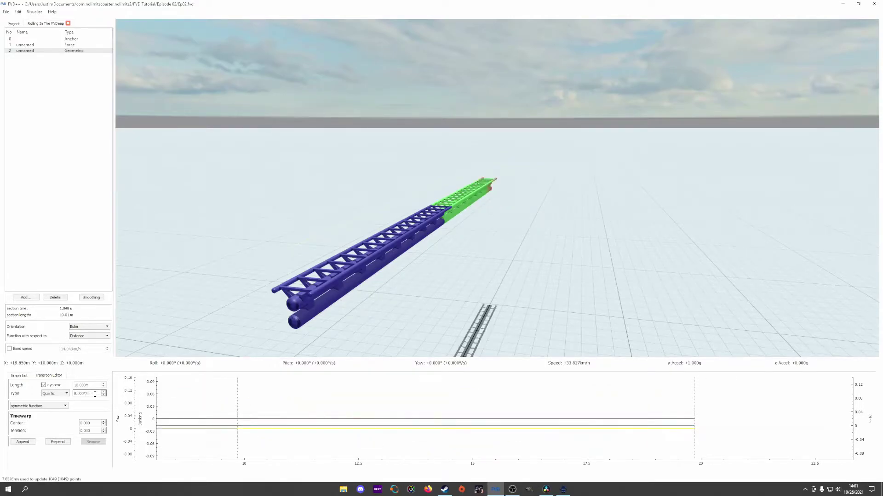
click(358, 400)
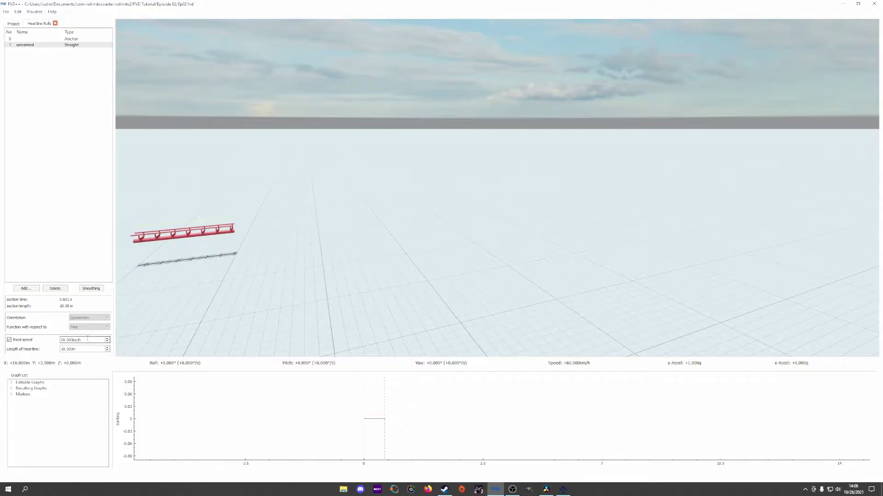
Add a geometric section after the straight section, keeping its function with respect to time.
click(31, 289)
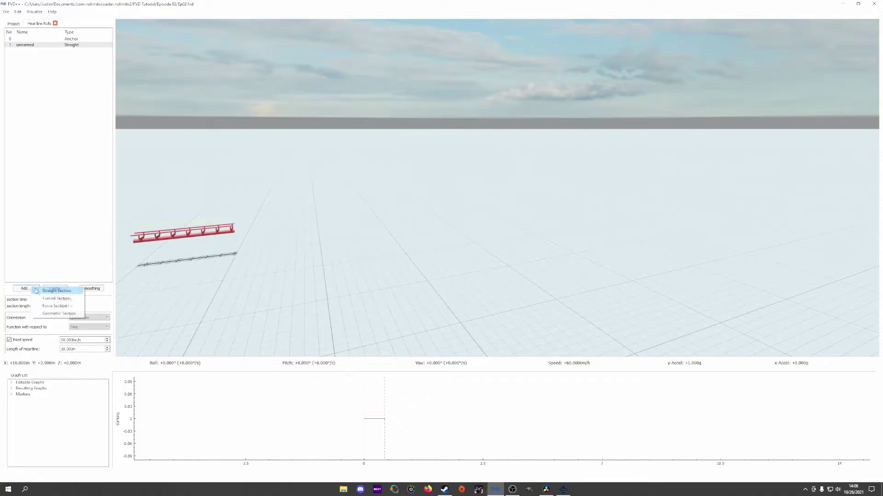
click(57, 314)
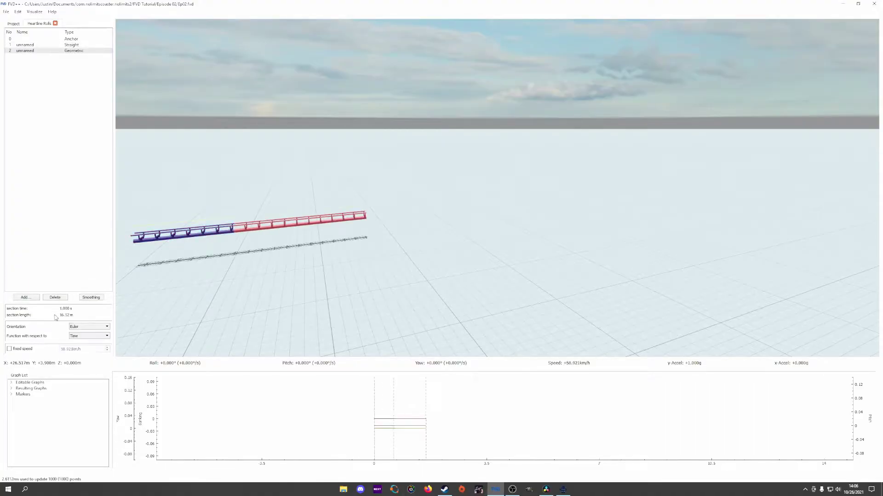
click(80, 338)
click(82, 337)
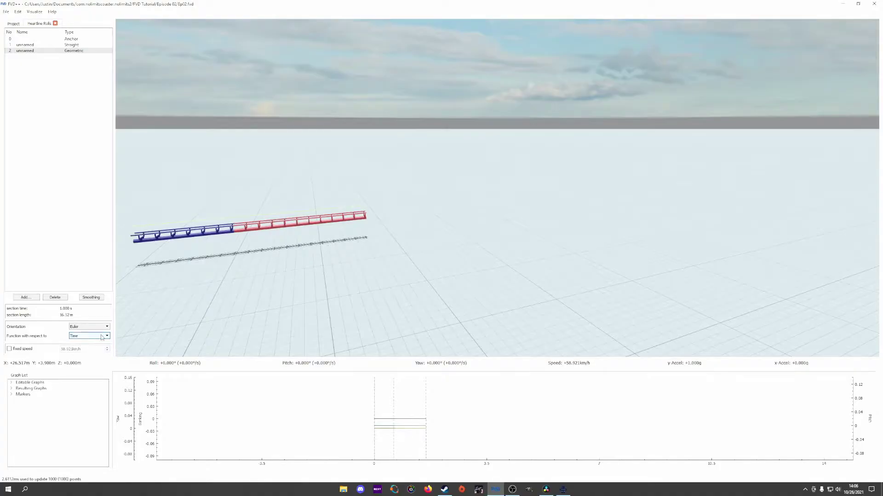
Hide the pitch change and yaw change graphs so only the geometric section's roll speed is displayed.
click(410, 428)
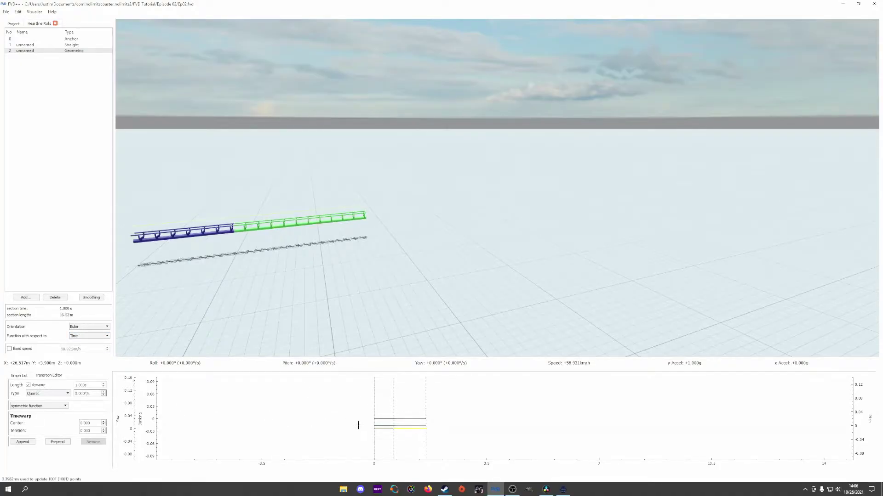
click(23, 377)
double_click(29, 383)
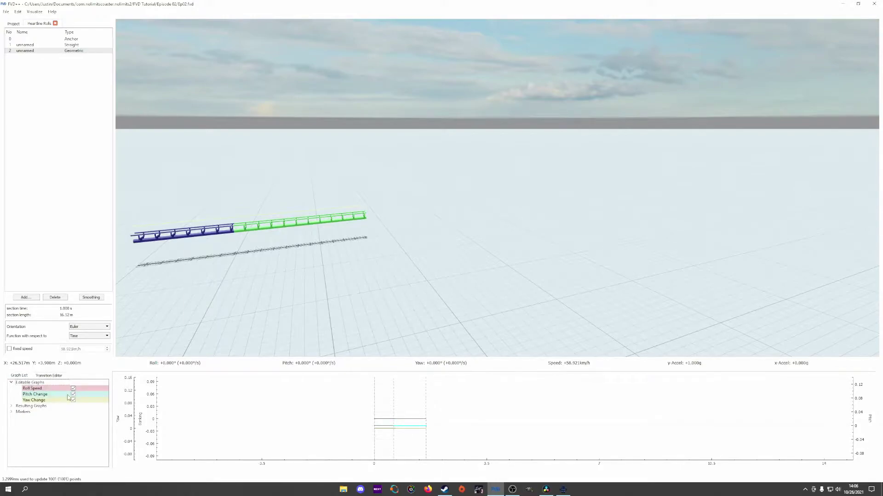
click(73, 394)
click(73, 400)
Make the geometric section's roll transition cubic, with a roll speed change of 180°/s over 0.5 s.
click(414, 419)
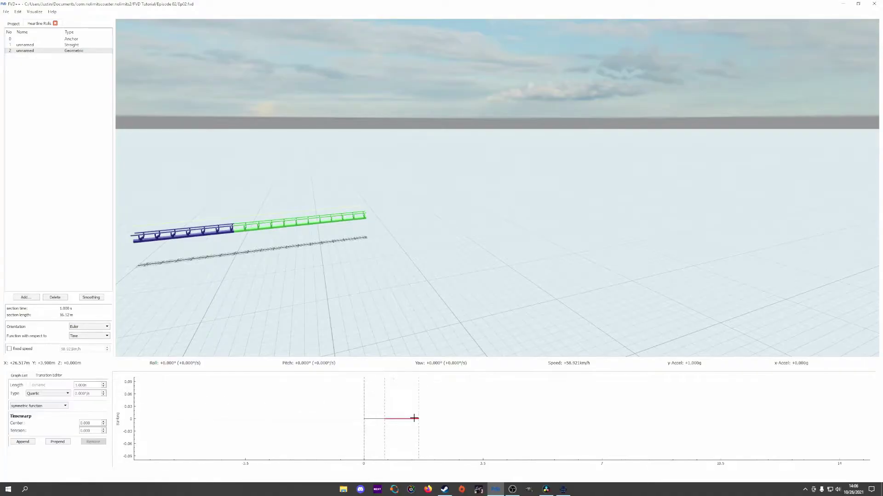
click(68, 394)
click(54, 408)
scroll(87, 395, up, 3)
scroll(86, 394, up, 11)
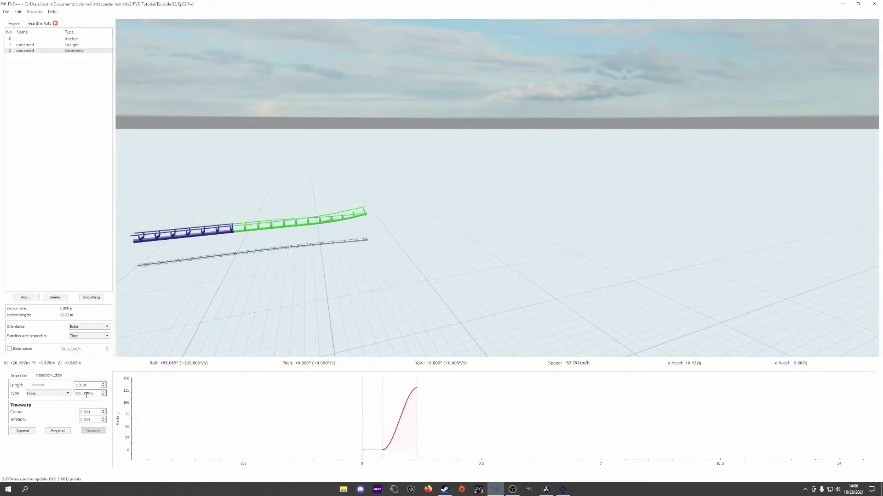
scroll(86, 394, up, 4)
scroll(88, 385, down, 1)
scroll(88, 385, down, 4)
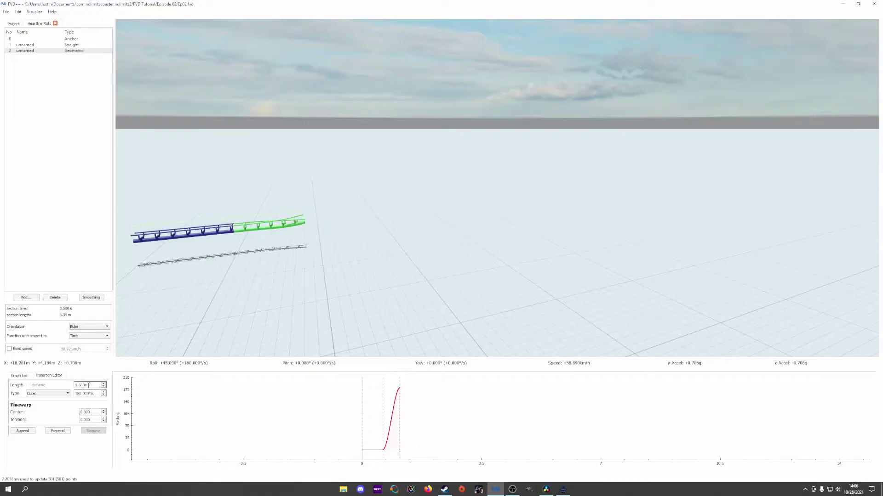
Append a constant roll speed transition with a length of 6 s to form the heartline roll.
click(28, 431)
scroll(92, 385, up, 12)
scroll(92, 385, up, 20)
scroll(92, 385, up, 11)
Ride through the time-based heartline roll from the rider's view and inspect the track from outside.
key(r)
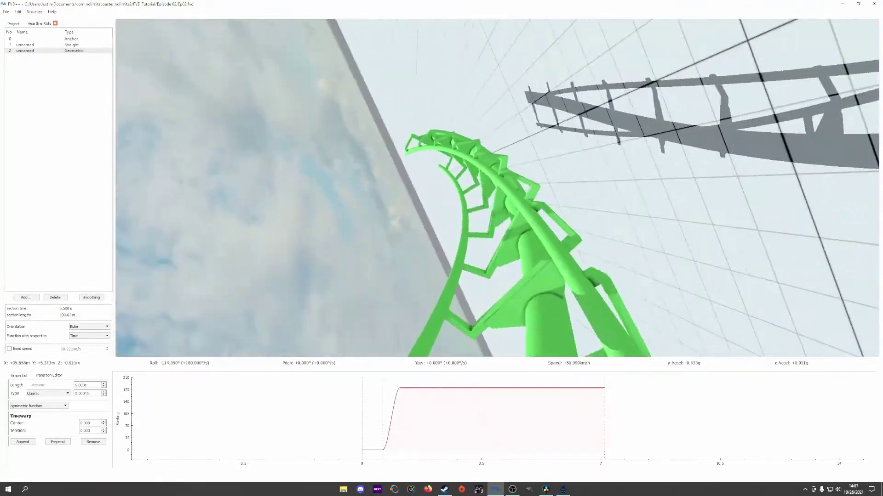
key(Escape)
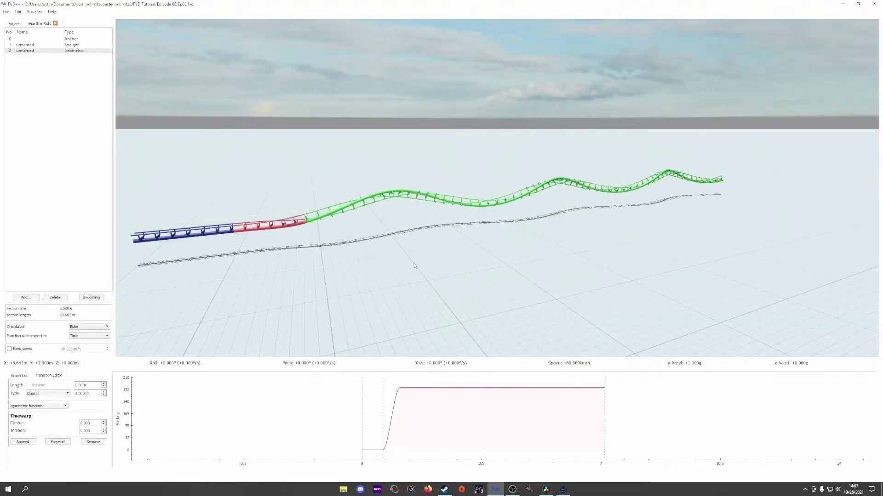
click(462, 260)
key(d)
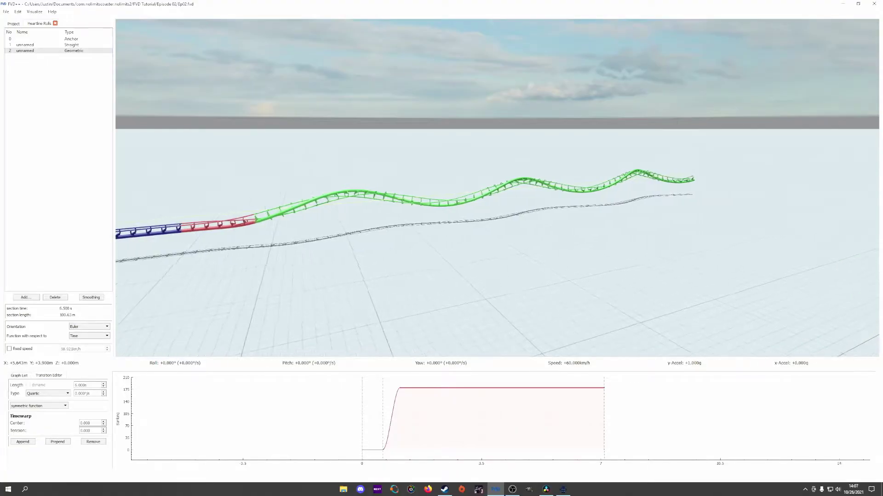
key(d)
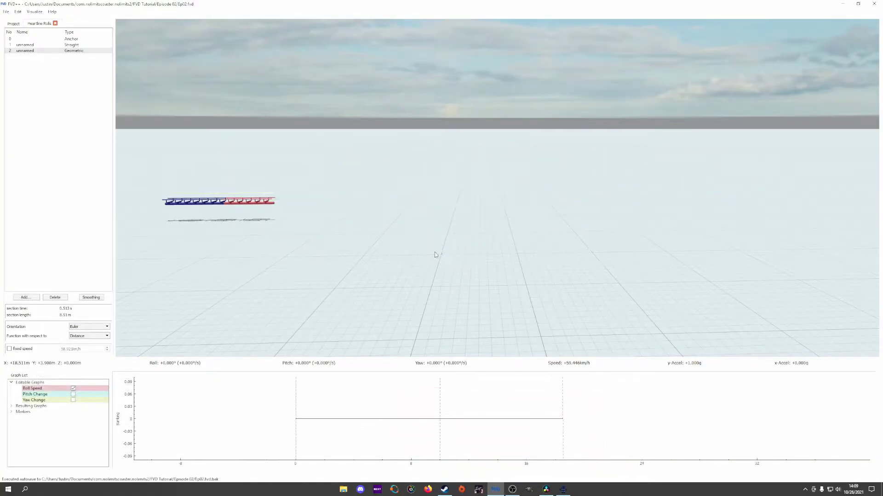
Keep the geometric section's function with respect to distance and set its cubic roll transition to 10°/m.
click(96, 338)
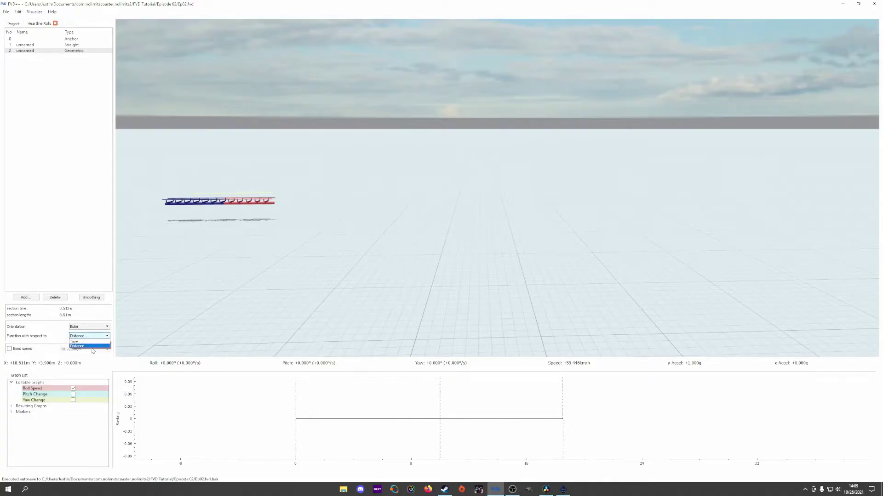
click(93, 346)
click(498, 419)
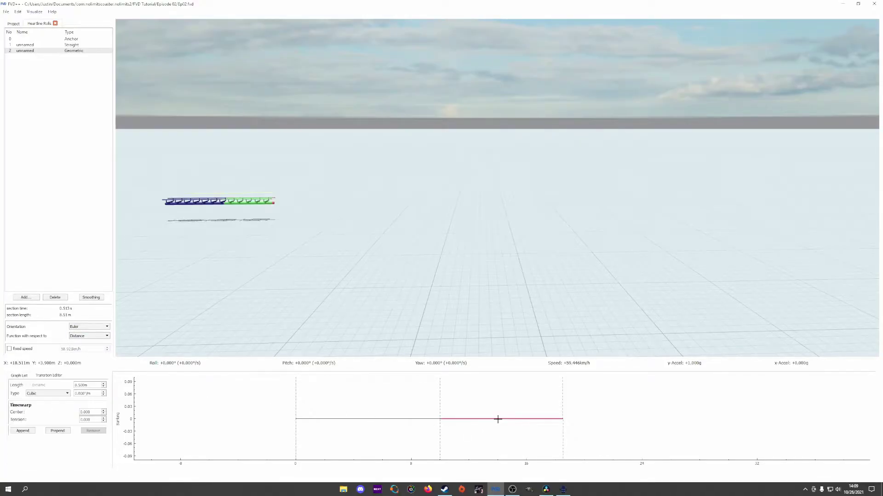
scroll(87, 395, up, 10)
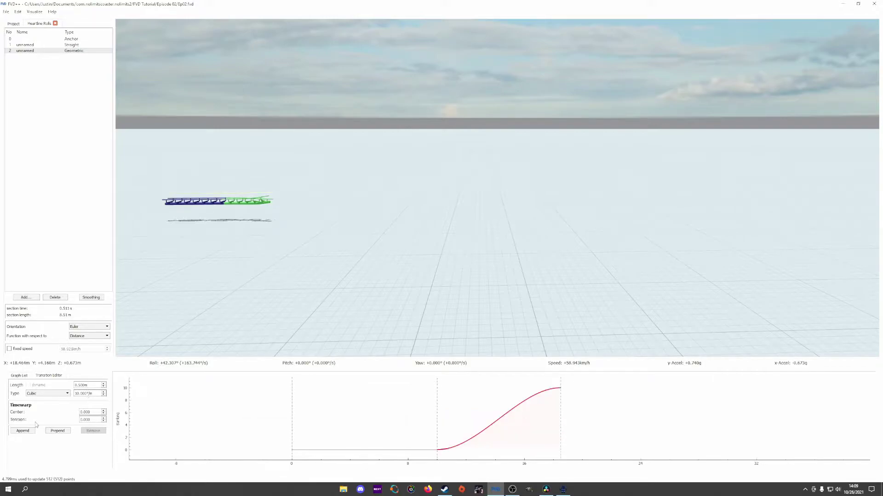
Append a constant roll transition to the distance-based section and extend its length to 111 m.
click(27, 431)
scroll(87, 386, up, 20)
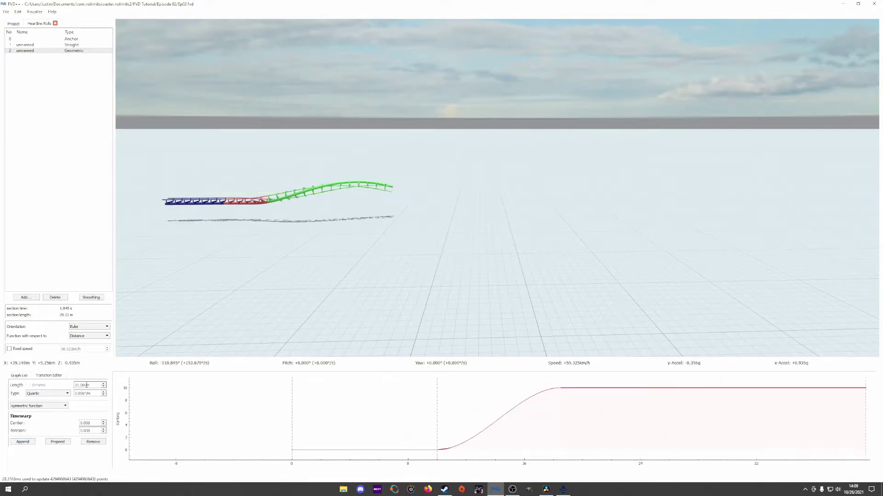
scroll(87, 385, up, 20)
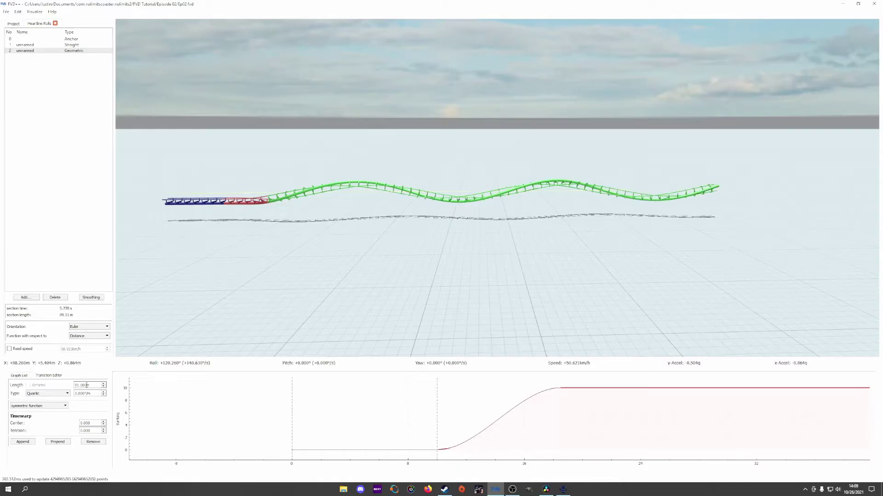
scroll(87, 385, up, 20)
scroll(87, 385, up, 10)
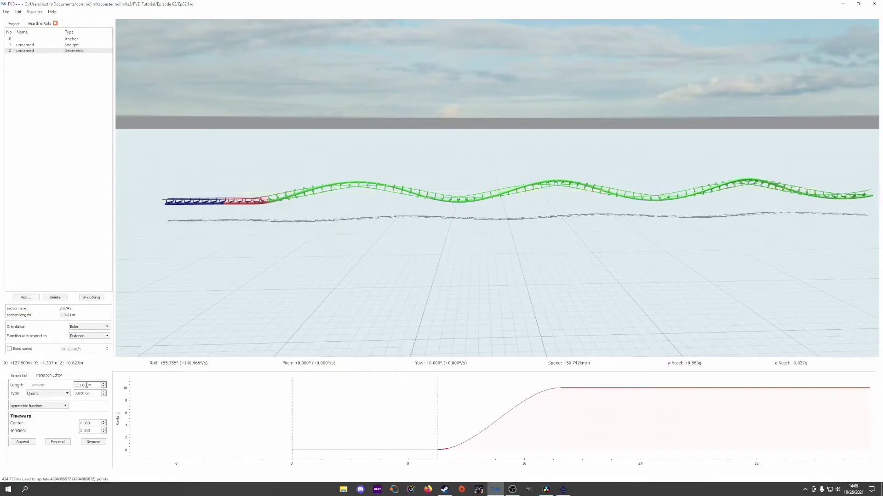
Preview the distance-based heartline roll and the two finished example roll tracks from the rider's view.
key(r)
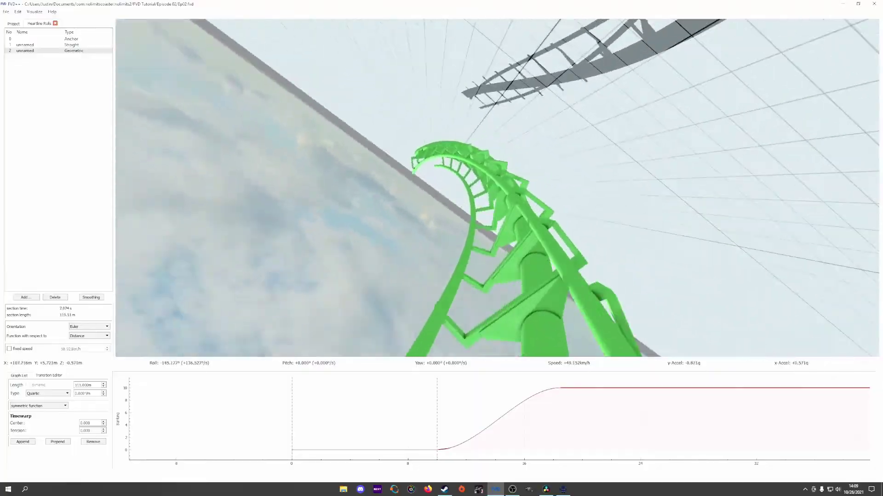
key(r)
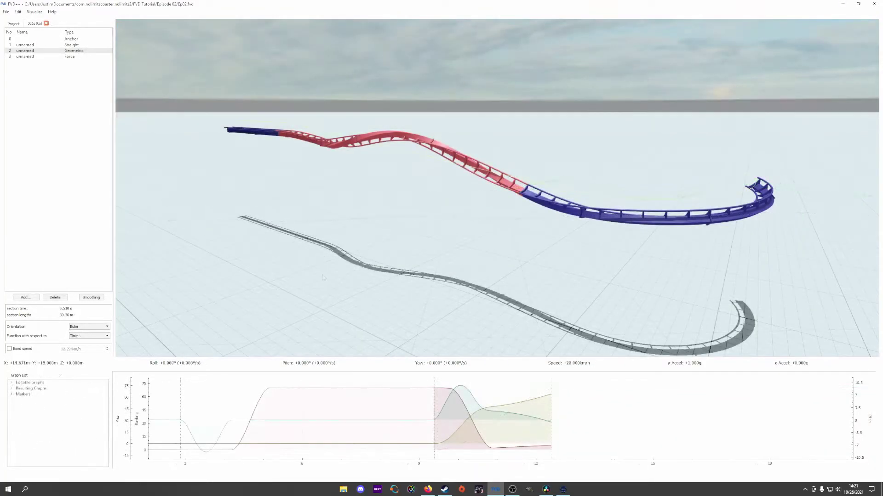
key(p)
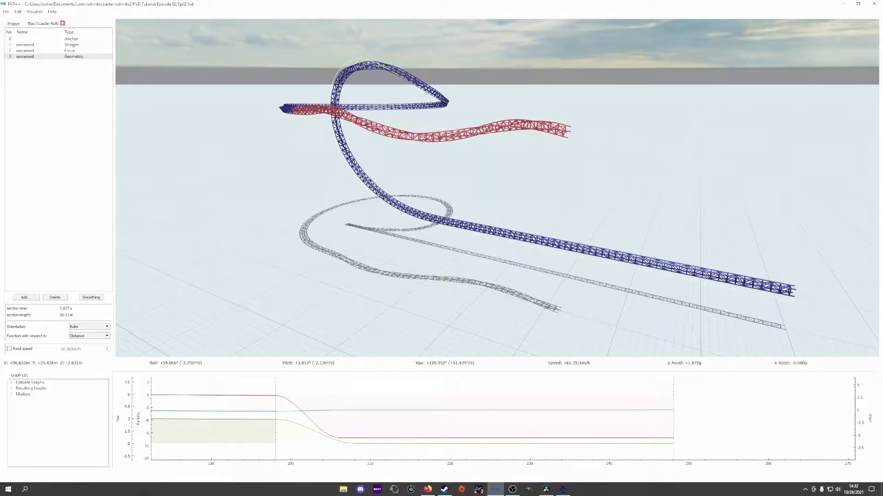
key(r)
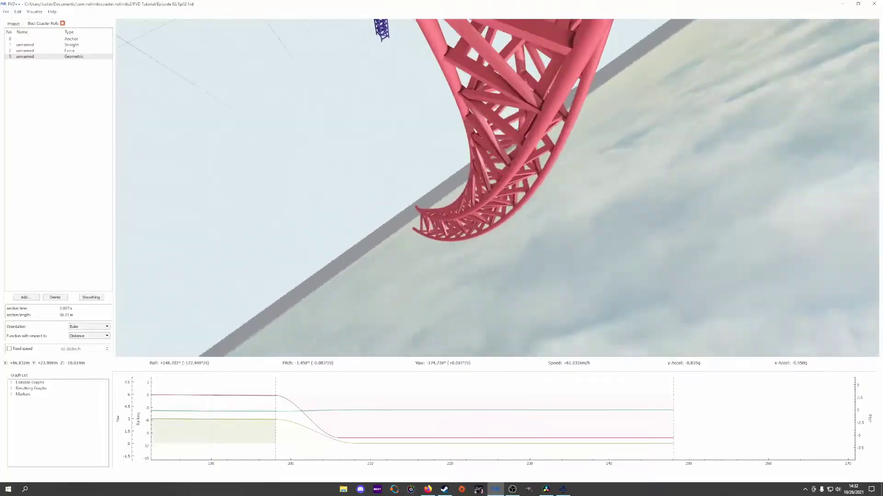
key(r)
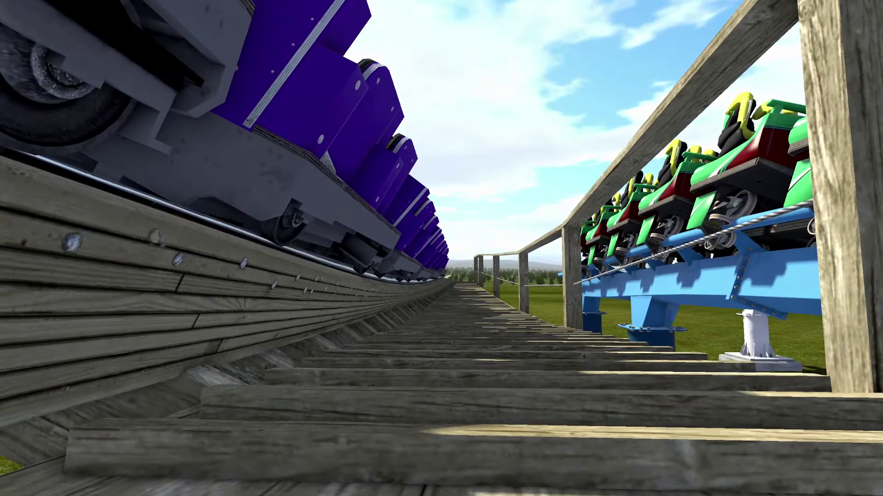
Walk along the wooden coaster's catwalk beside the train in NoLimits 2 to examine the banked track up close.
key(w)
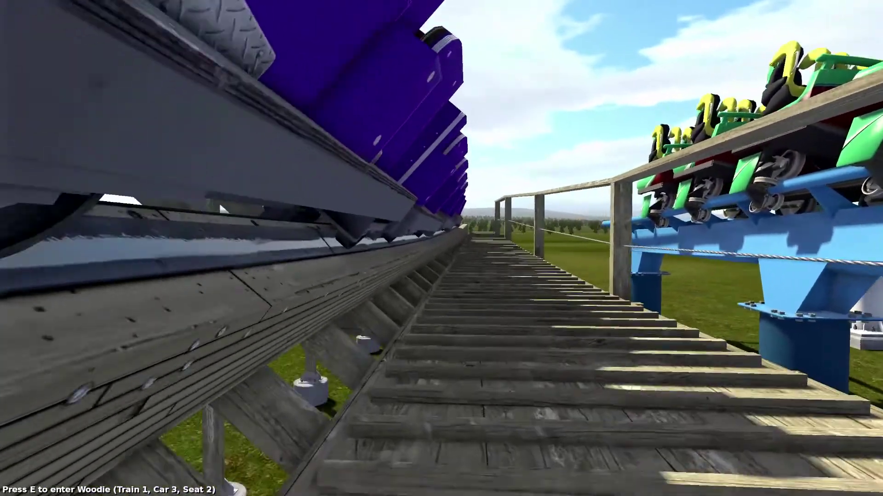
key(w)
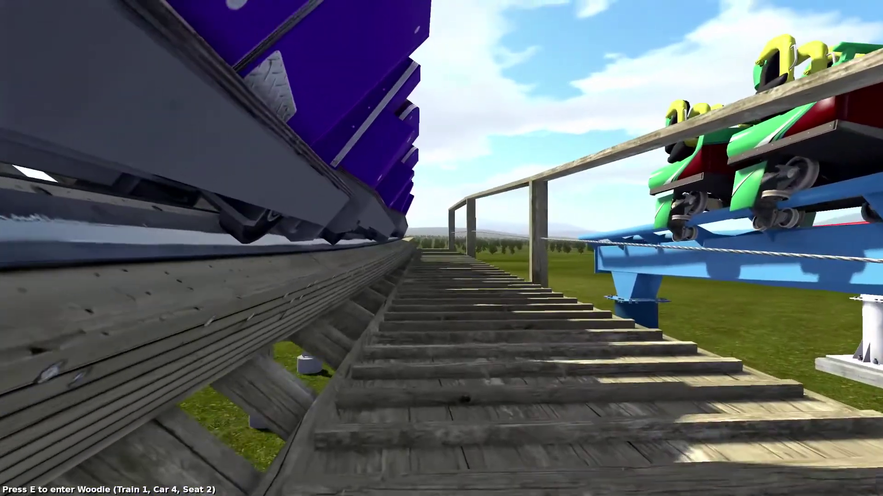
key(w)
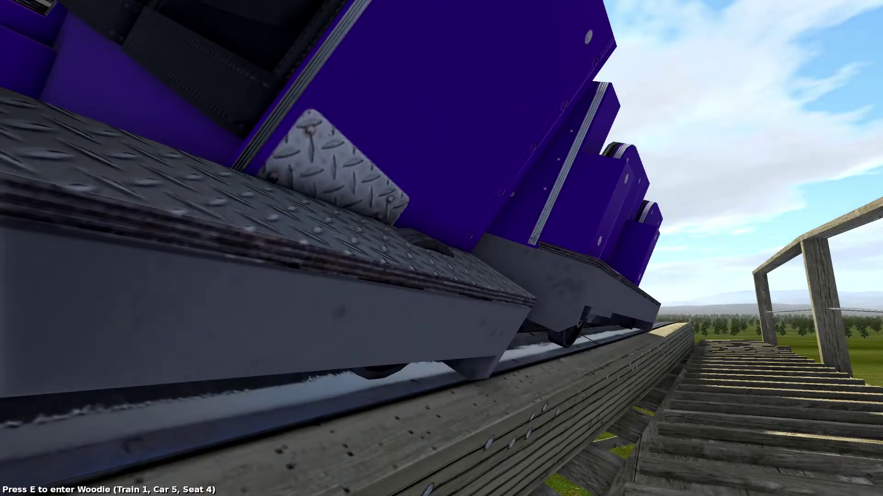
key(w)
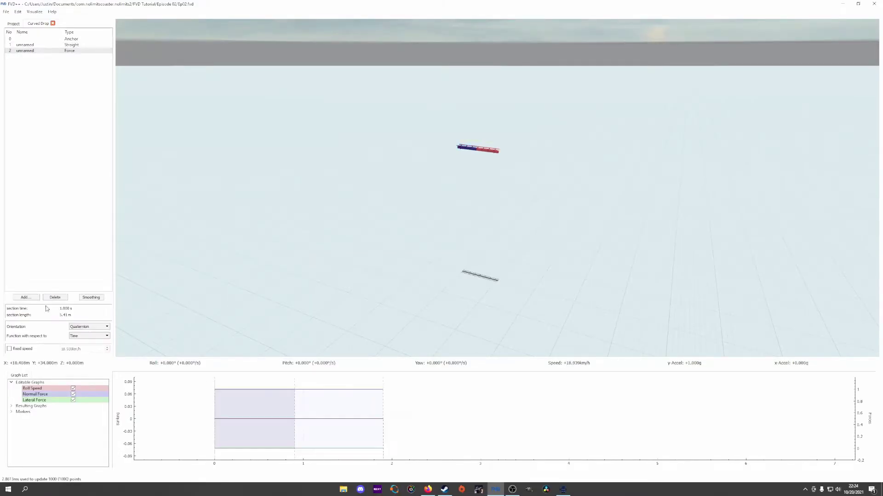
Select the roll speed transition of the curved drop's force section and hide the lateral force graph.
click(324, 447)
click(314, 418)
click(54, 385)
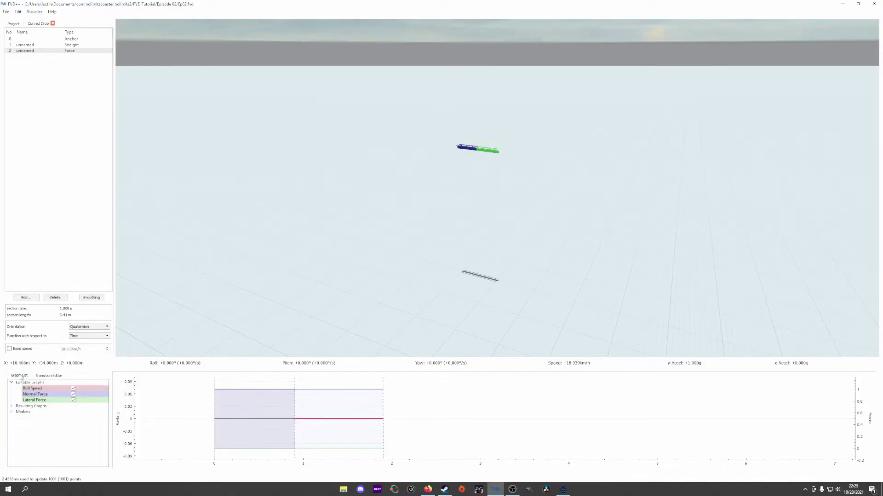
click(74, 401)
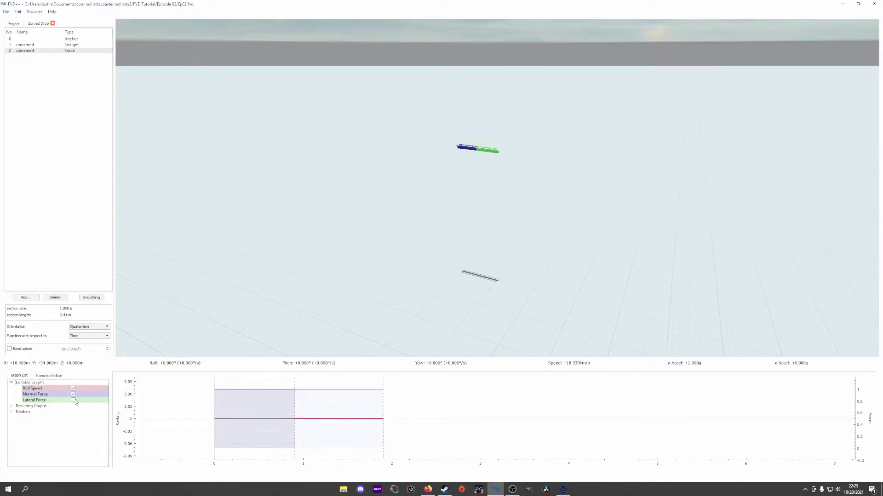
Check the fixed speed of the straight section, and hide the lateral force graph of the force section.
click(70, 45)
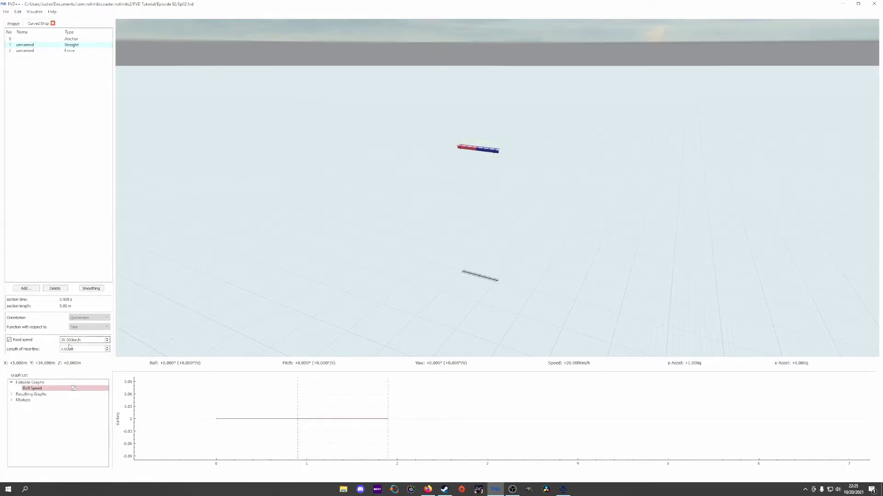
click(81, 51)
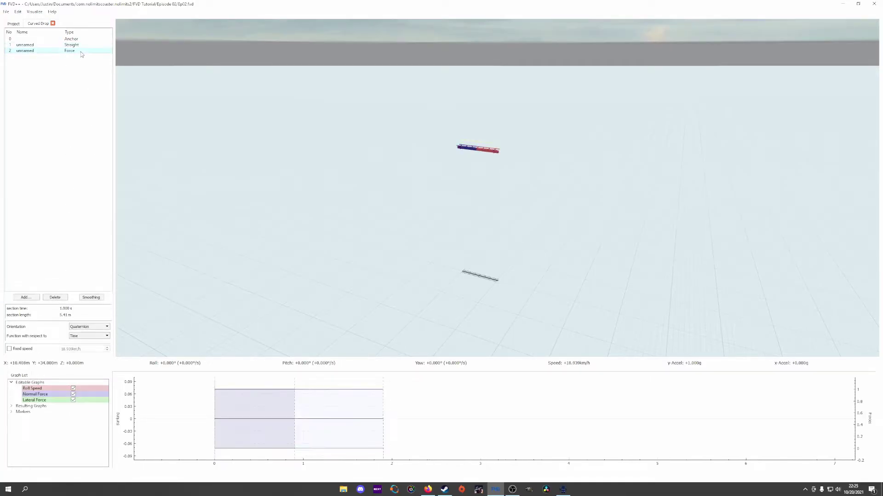
click(74, 400)
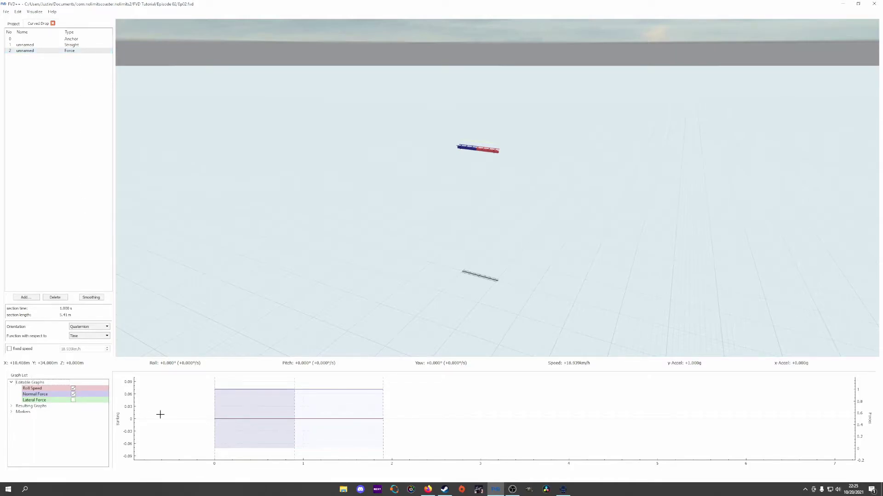
Try a -1 g change on the normal force transition, reset it to 0 g, and set the transition's length to 1.8 s.
click(338, 390)
scroll(92, 394, down, 8)
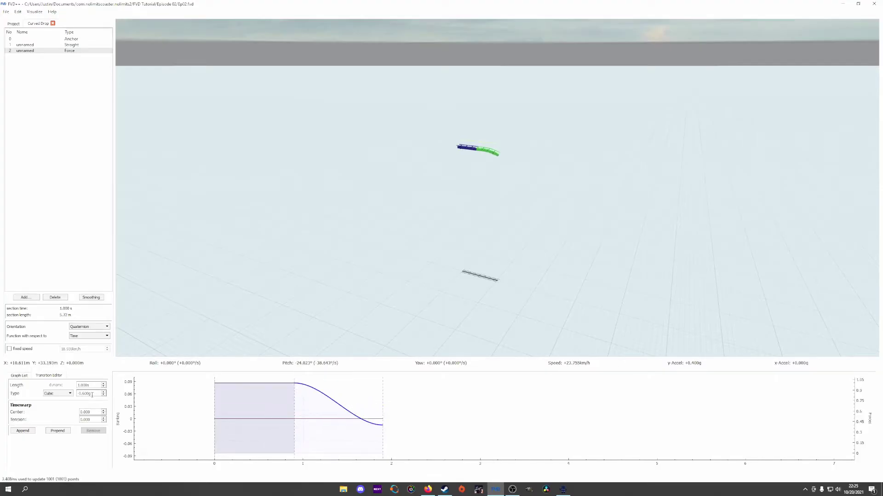
scroll(92, 395, down, 2)
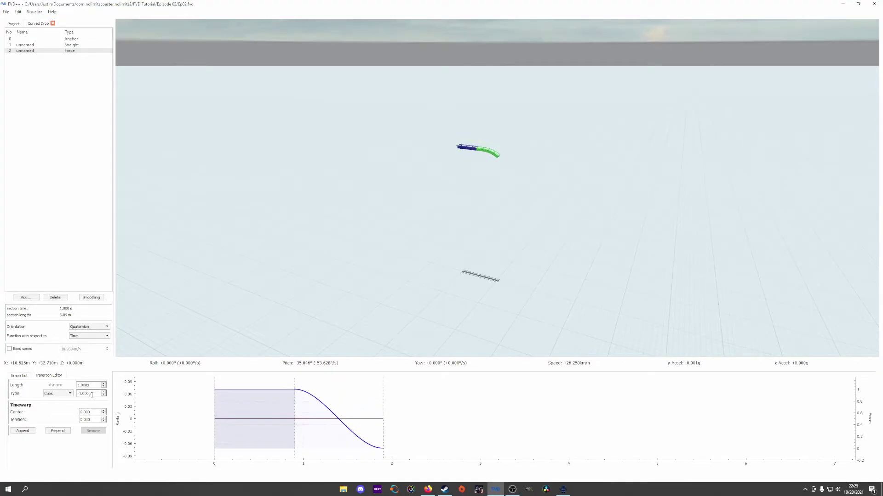
scroll(92, 395, up, 9)
scroll(92, 395, up, 1)
scroll(92, 386, up, 10)
scroll(92, 386, down, 2)
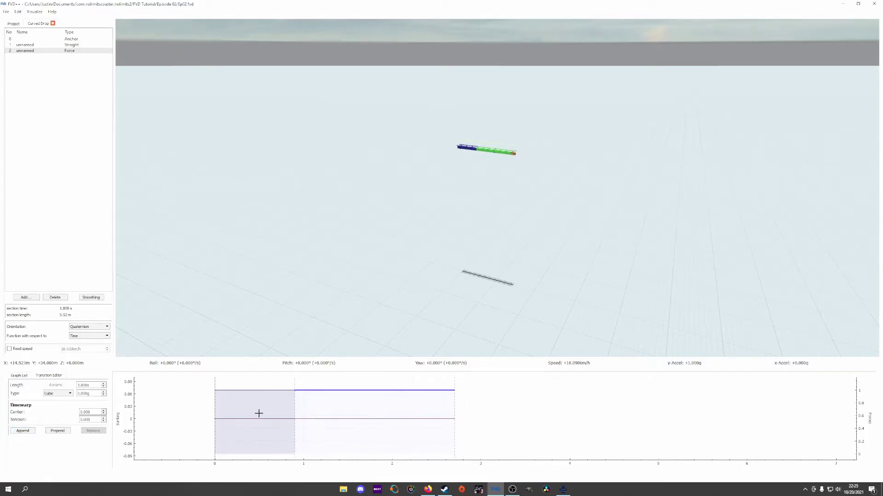
Prepend a 1 s cubic transition to the force section's roll speed graph with a change of -50 °/s.
click(369, 419)
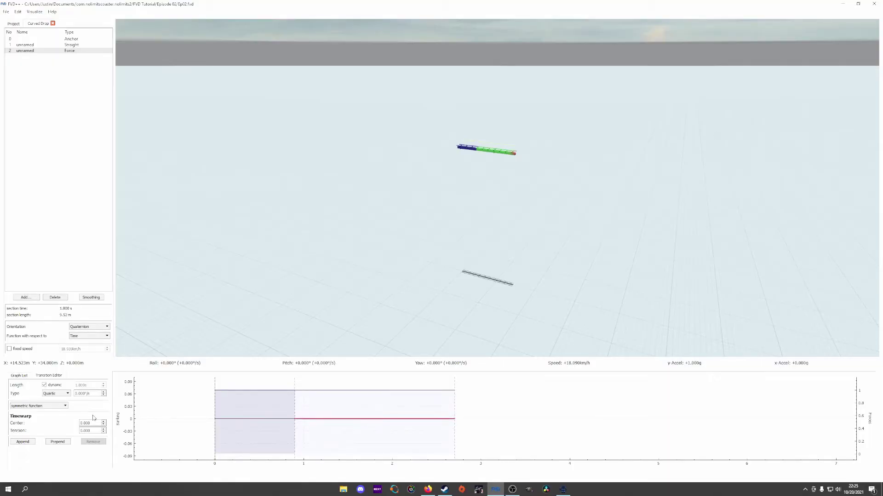
click(55, 442)
click(55, 394)
click(54, 408)
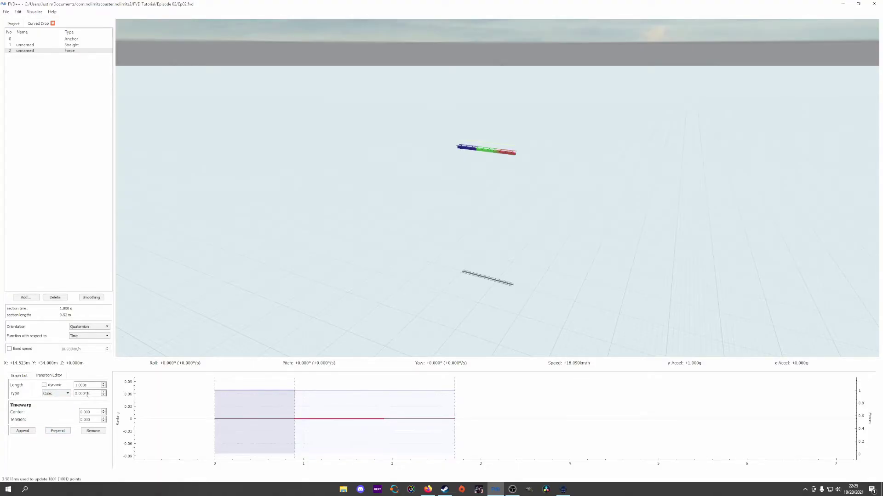
scroll(87, 395, down, 5)
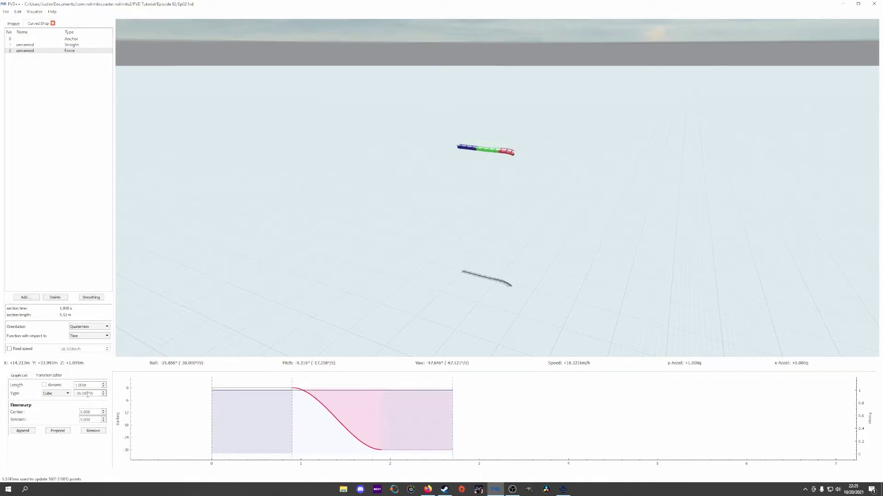
Append a second transition to the normal force graph and set its length to 1.3 s.
click(415, 390)
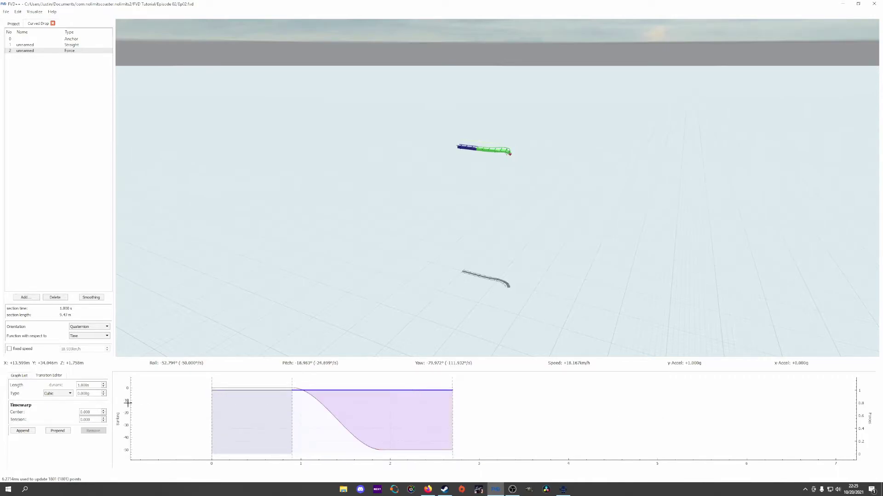
click(29, 432)
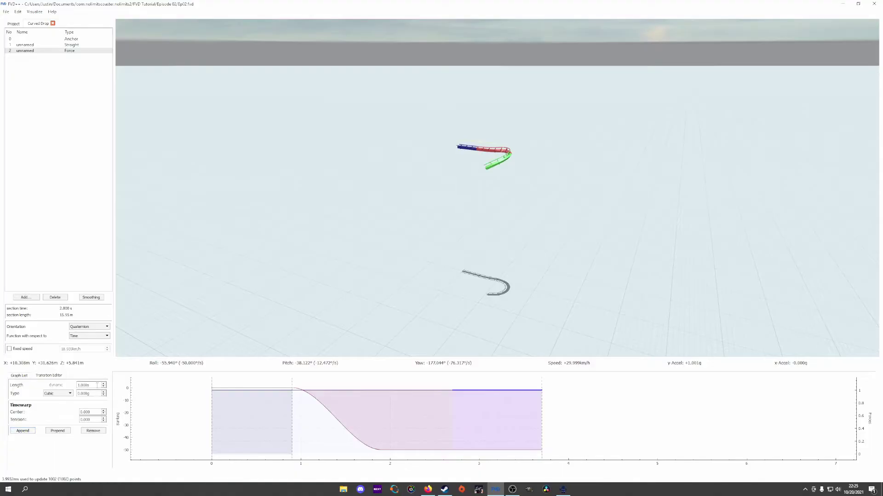
scroll(97, 385, up, 6)
scroll(97, 385, up, 18)
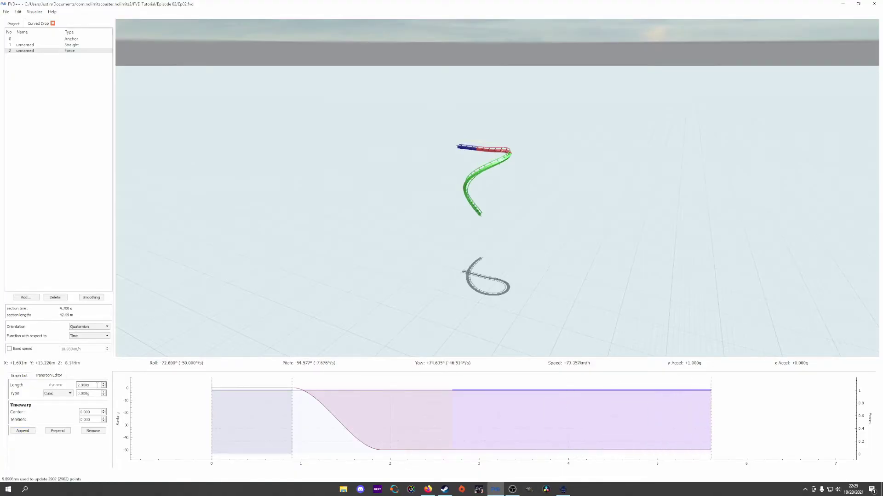
scroll(97, 385, down, 9)
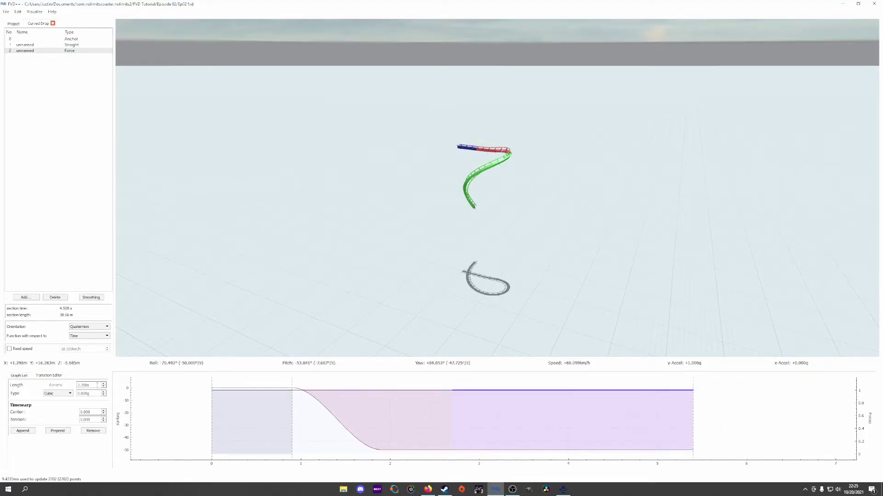
scroll(97, 385, down, 2)
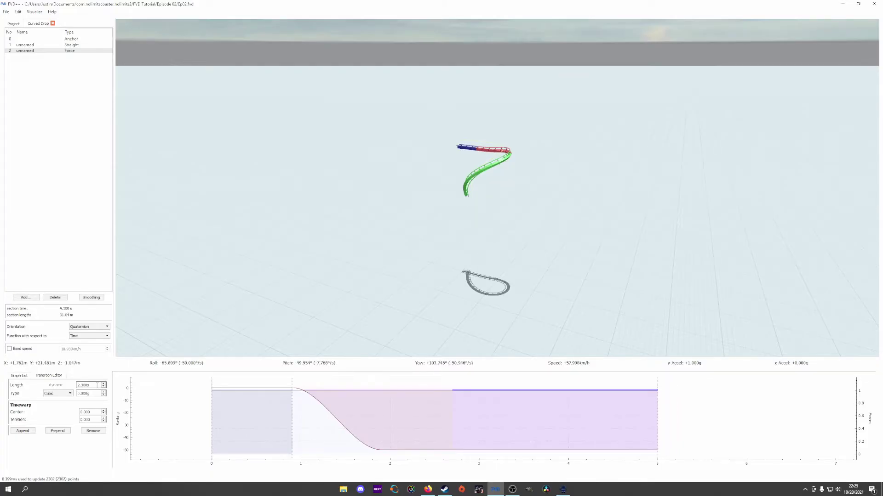
scroll(97, 385, down, 10)
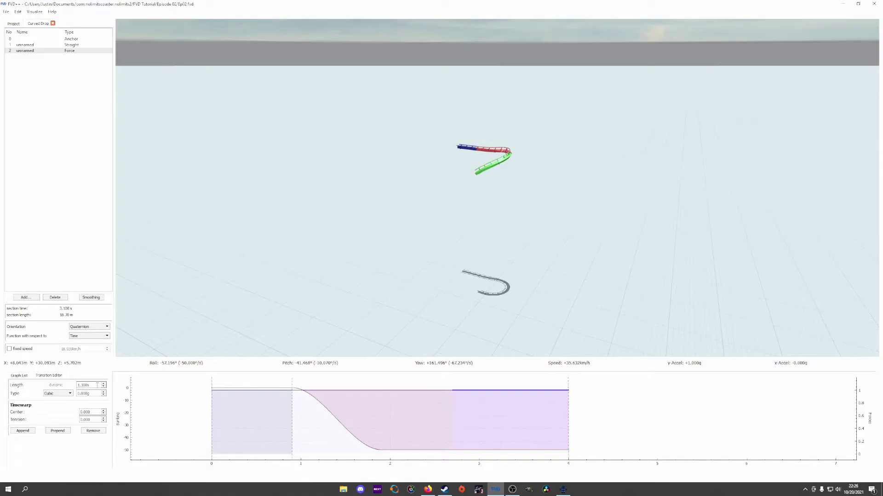
Set the force change of the first normal force transition to -0.3 g.
click(371, 390)
scroll(91, 394, down, 1)
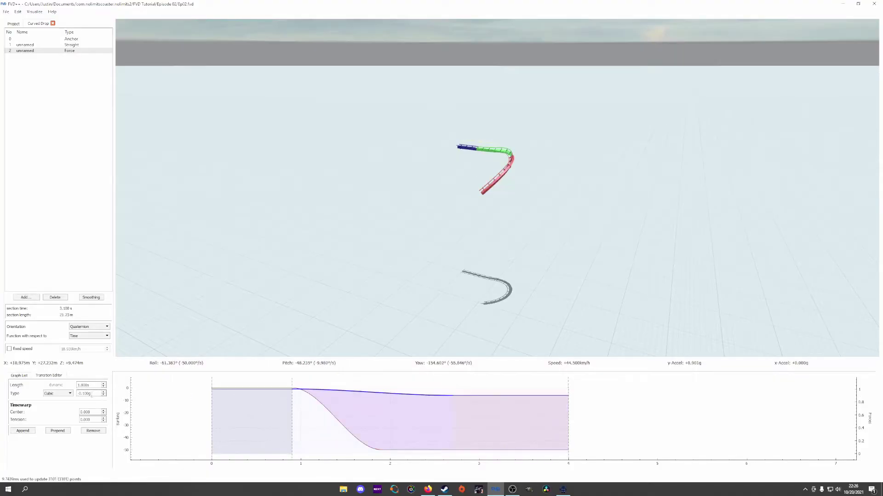
scroll(91, 394, down, 1)
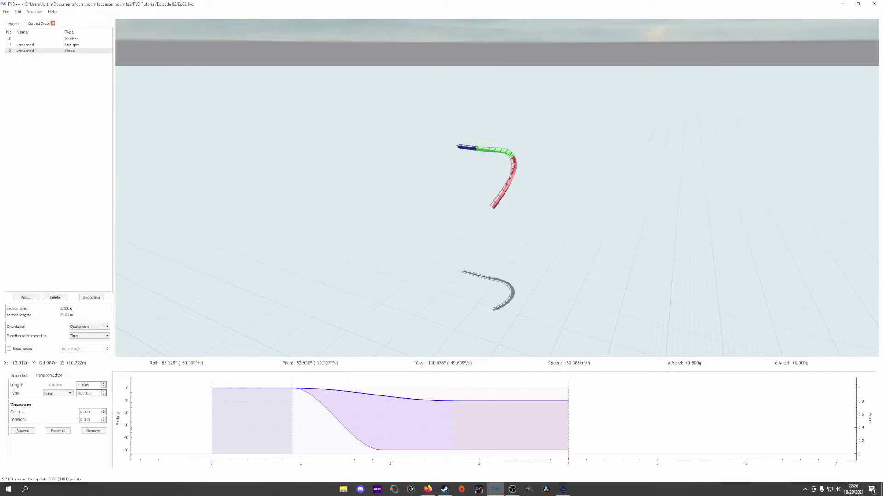
scroll(91, 394, down, 1)
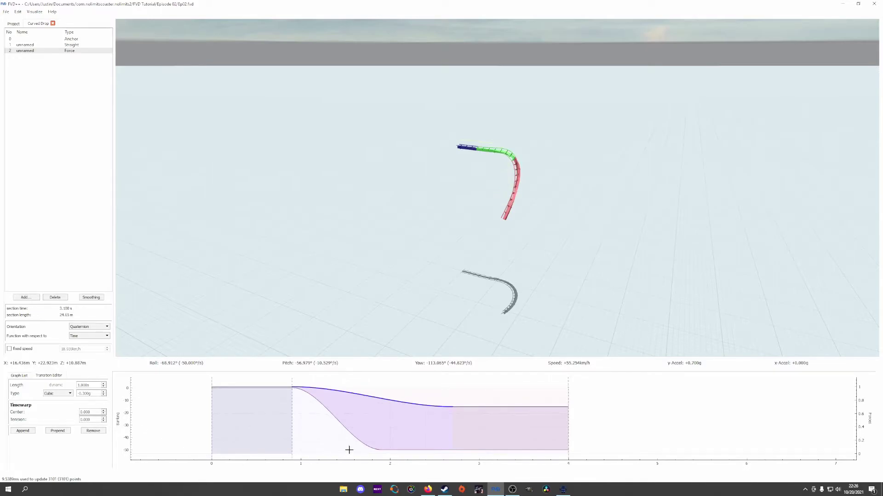
Append a third normal force transition at the end of the drop and set its length to 1.6 s.
click(486, 407)
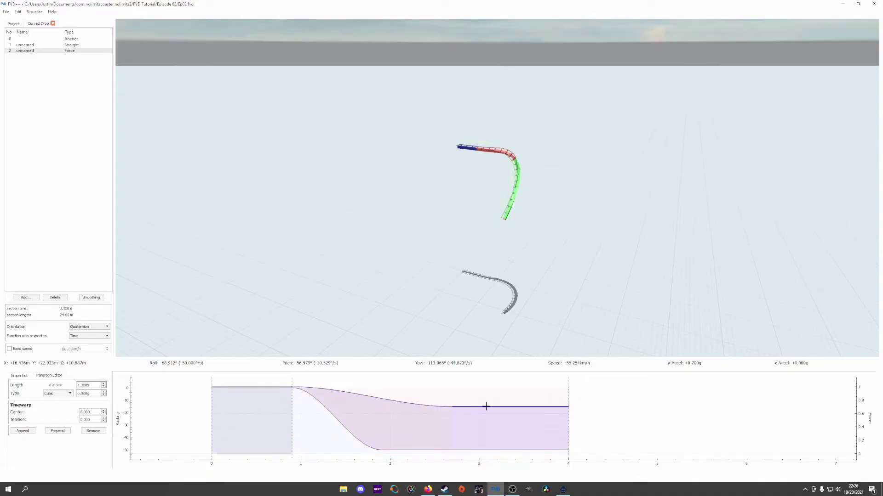
click(23, 431)
click(90, 385)
scroll(89, 385, up, 5)
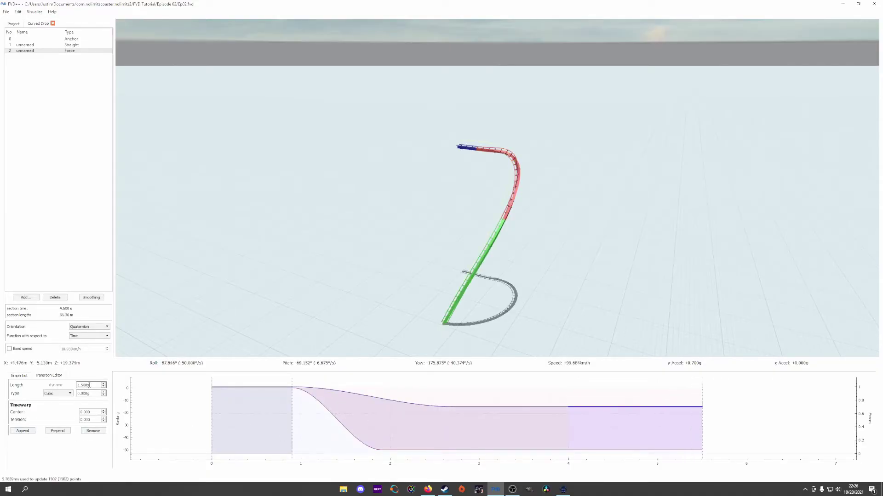
scroll(90, 385, up, 1)
Append a constant 1.4 s transition after the first roll transition, followed by another transition of type Cubic.
click(364, 446)
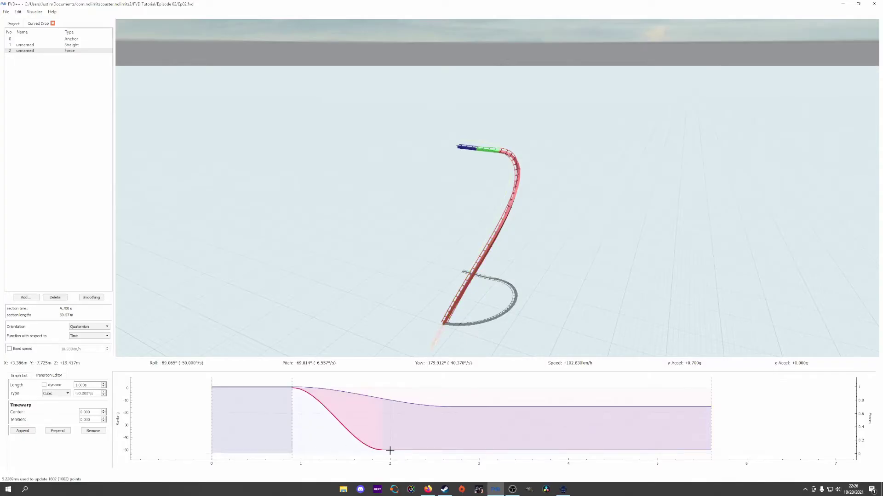
click(27, 433)
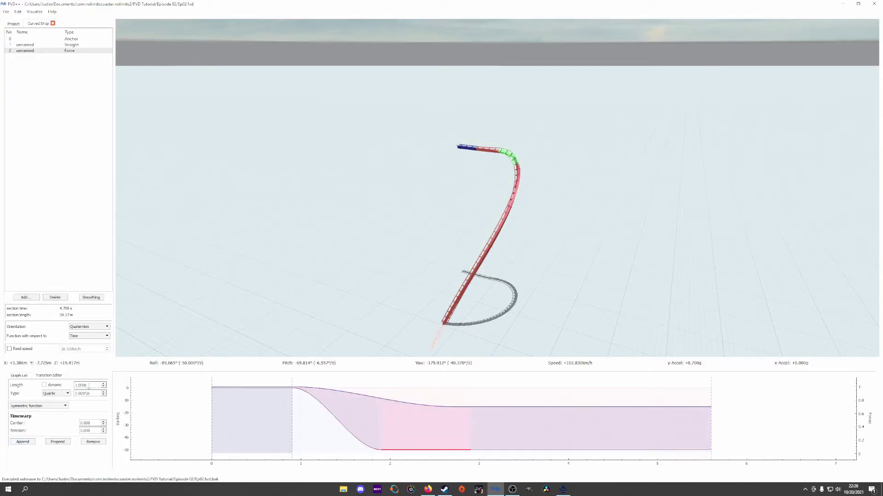
click(23, 442)
click(68, 394)
click(50, 413)
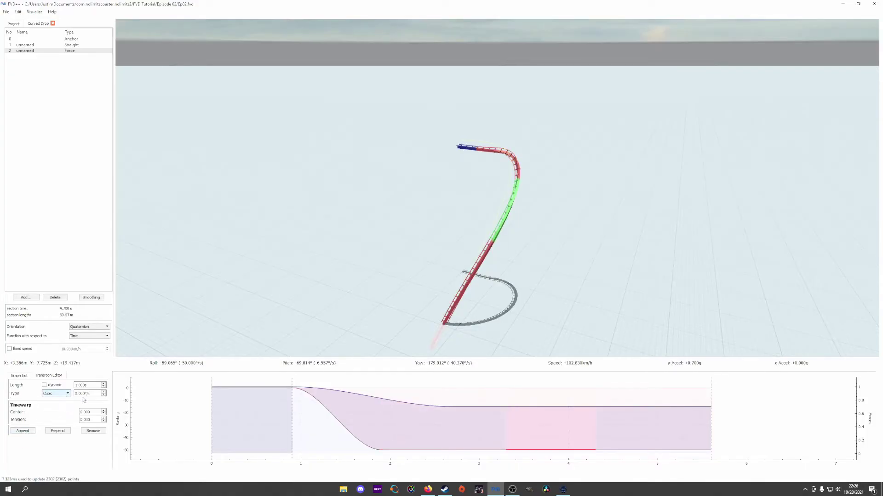
Set the new cubic roll transition's change to 70 °/s and its length to 1.5 s.
double_click(87, 394)
text(30)
scroll(87, 394, up, 4)
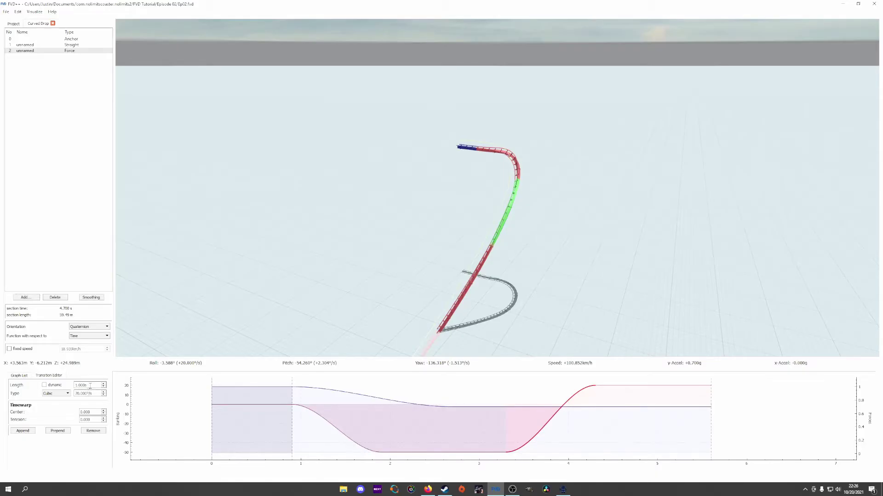
scroll(91, 386, up, 2)
scroll(90, 387, up, 3)
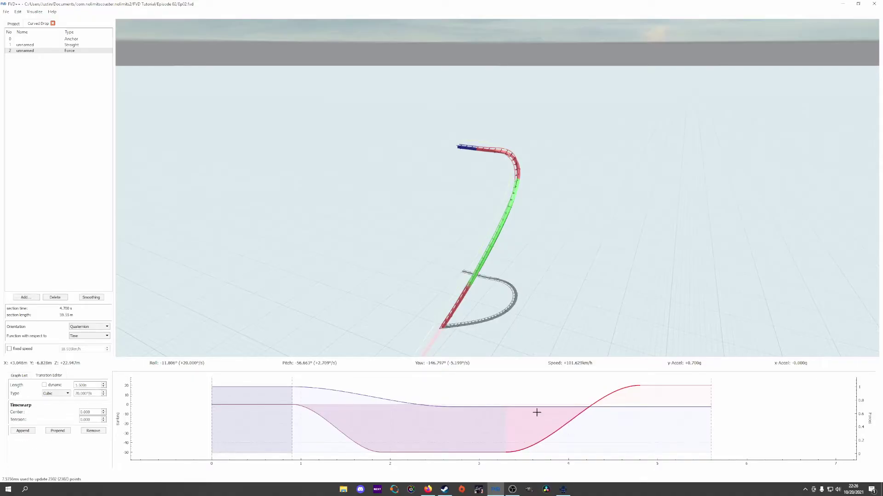
Raise the force change of the last normal force transition so the drop's pullout ends at 3.5 g.
click(654, 407)
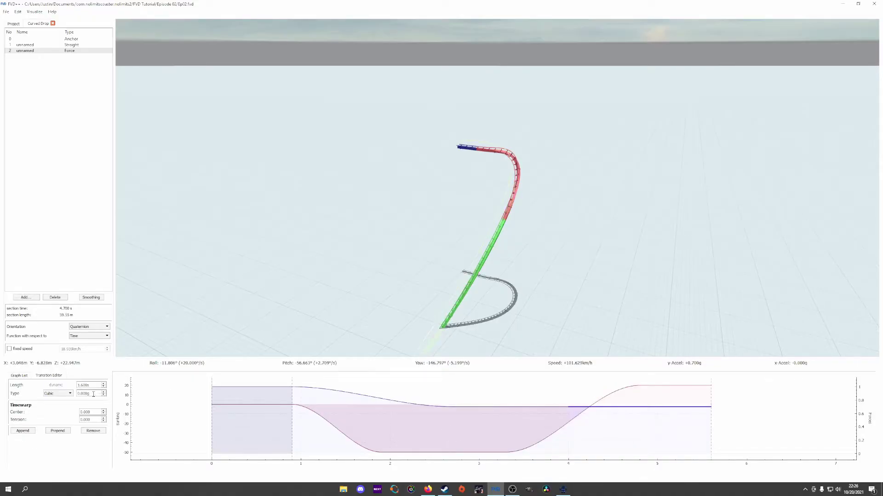
scroll(93, 394, up, 1)
scroll(93, 394, up, 18)
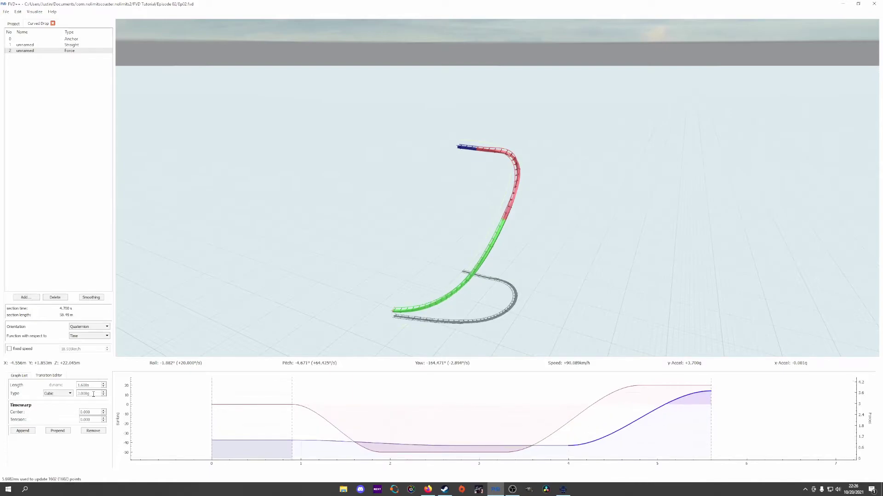
scroll(87, 411, down, 11)
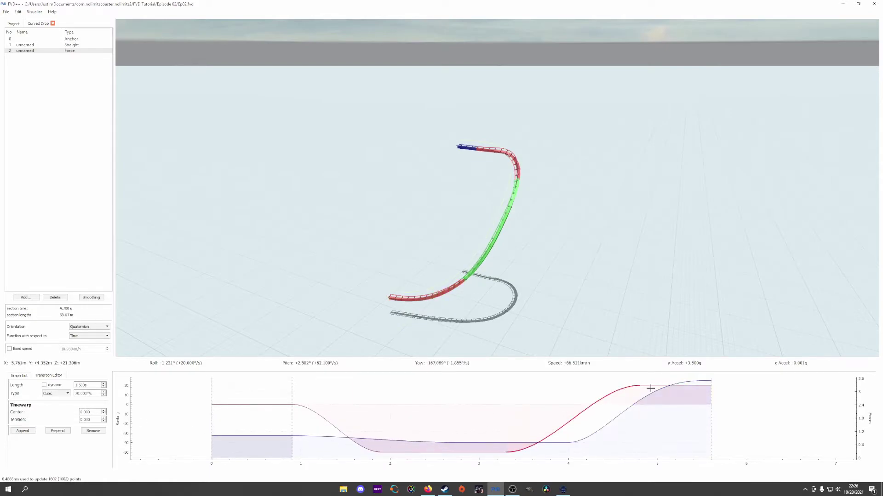
Append a 1 s normal force transition and a cubic roll speed transition to the pullout, and adjust the final normal force transition.
click(25, 431)
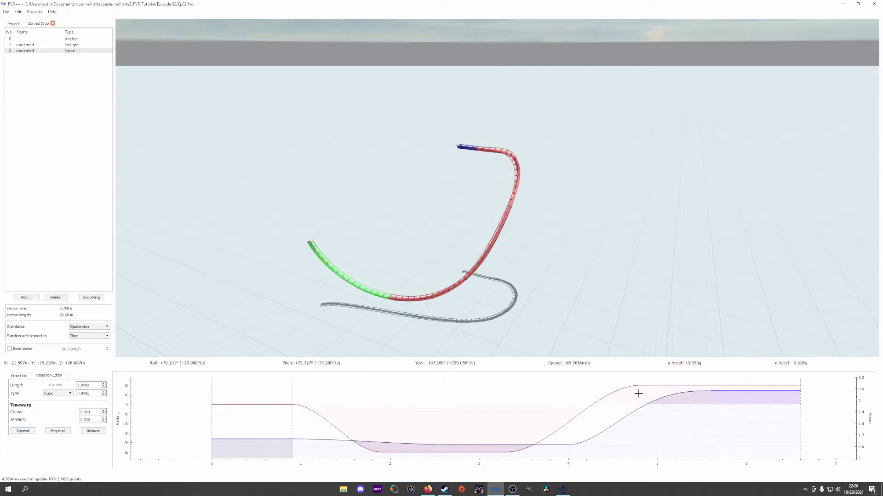
click(24, 432)
click(55, 393)
click(52, 404)
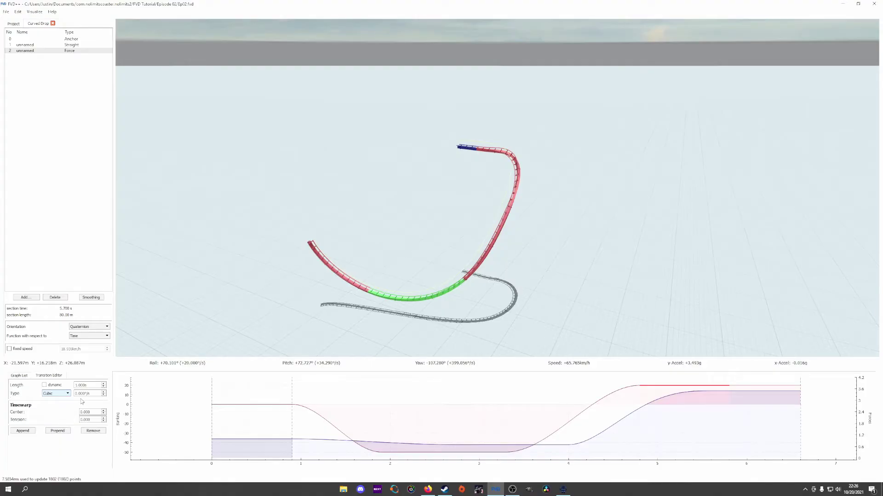
click(738, 390)
scroll(85, 385, down, 6)
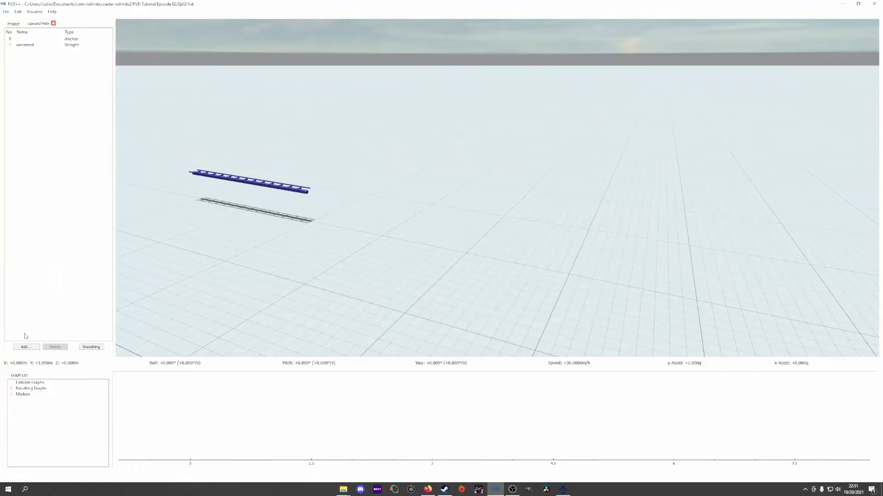
Add a force section to the upward helix track and make its lateral force and roll speed transitions dynamic.
click(25, 347)
click(51, 368)
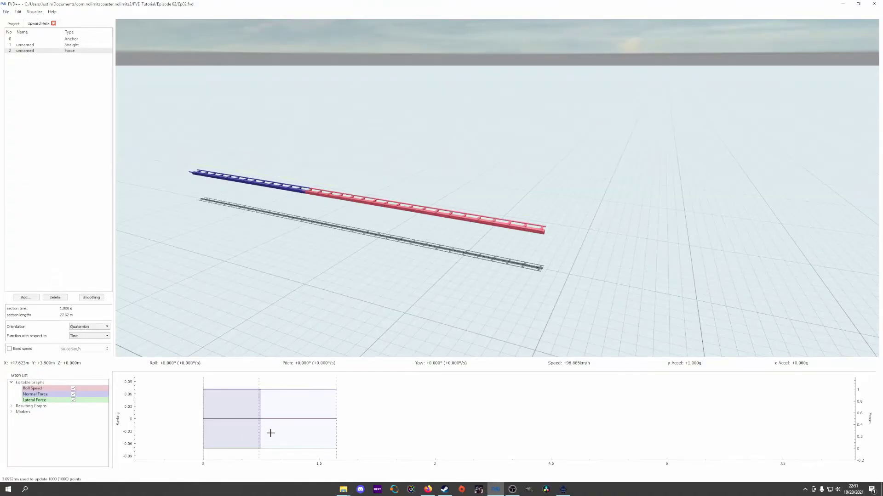
click(292, 448)
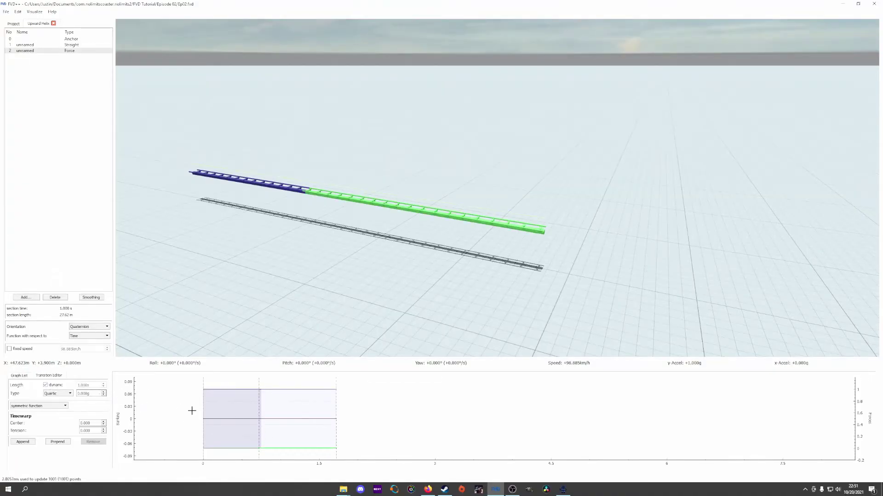
click(278, 419)
click(44, 385)
Hide the lateral force graph of the helix's force section and select its normal force transition.
click(19, 376)
click(73, 401)
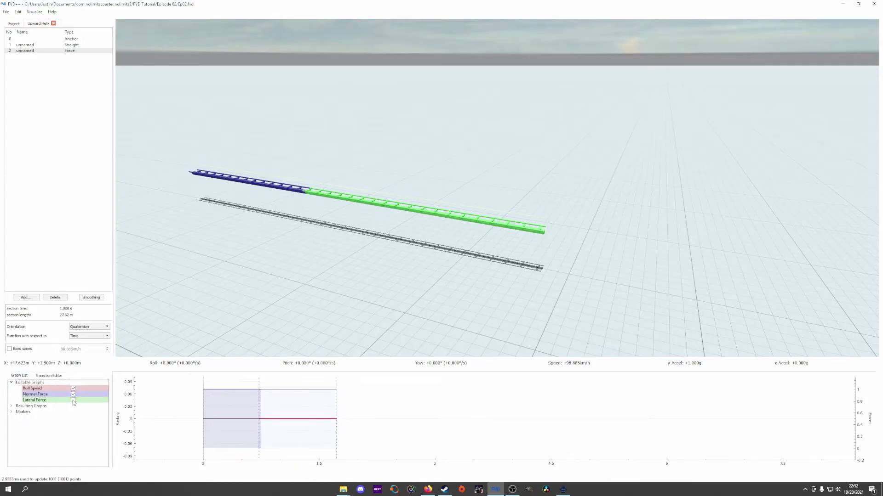
click(299, 390)
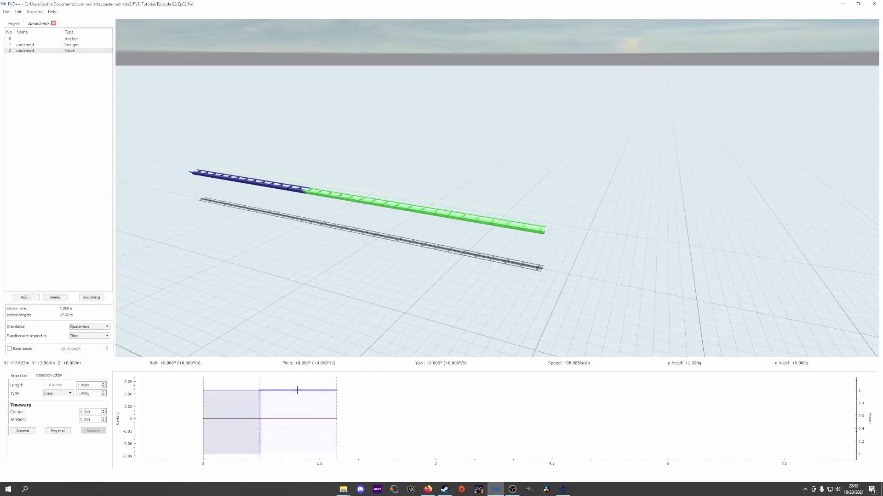
Append a normal force transition to the helix's force section and set its length to 4 s.
click(21, 431)
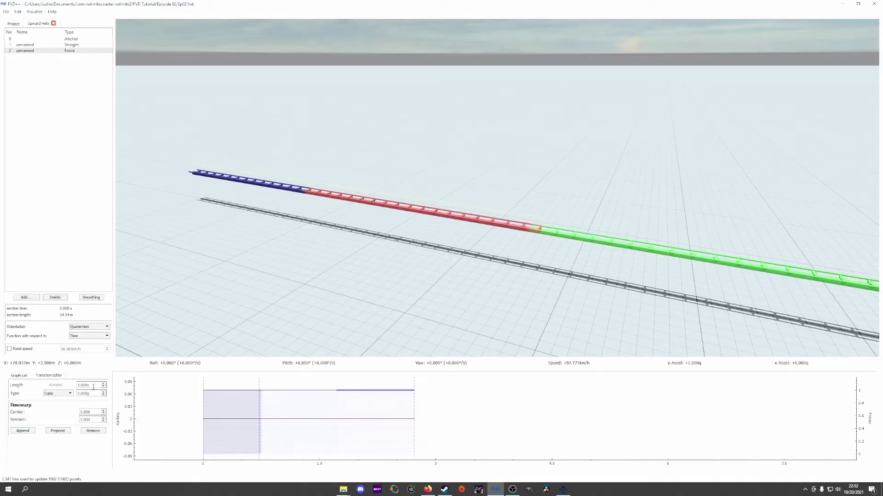
scroll(93, 386, up, 2)
scroll(93, 386, up, 1)
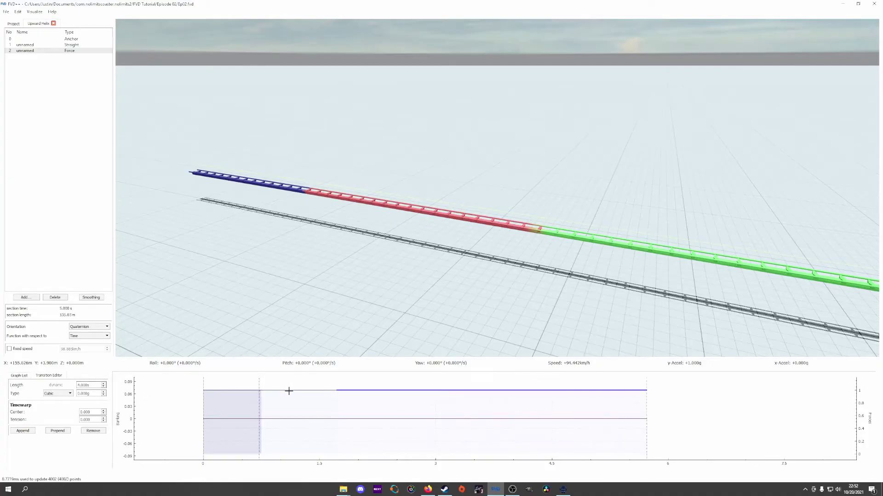
Prepend a 1 s roll speed transition with a 140°/s change, and set the first normal force transition's change to 3 g.
click(297, 418)
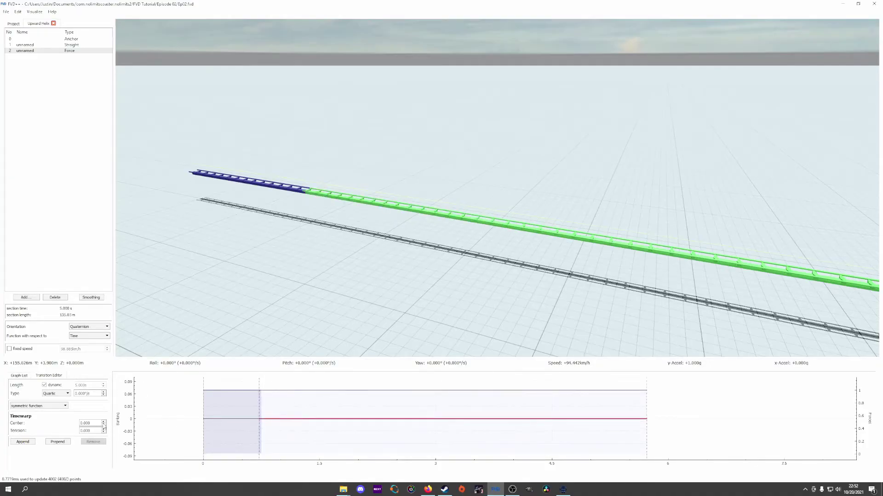
click(57, 441)
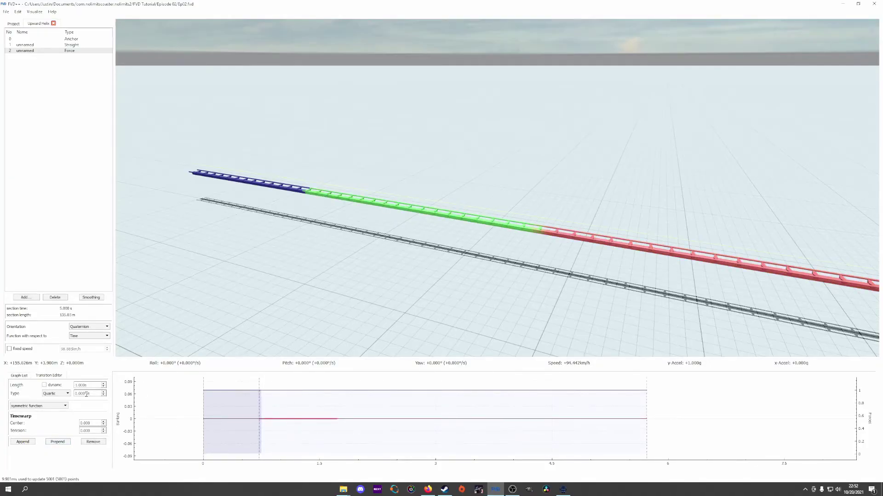
scroll(86, 394, up, 13)
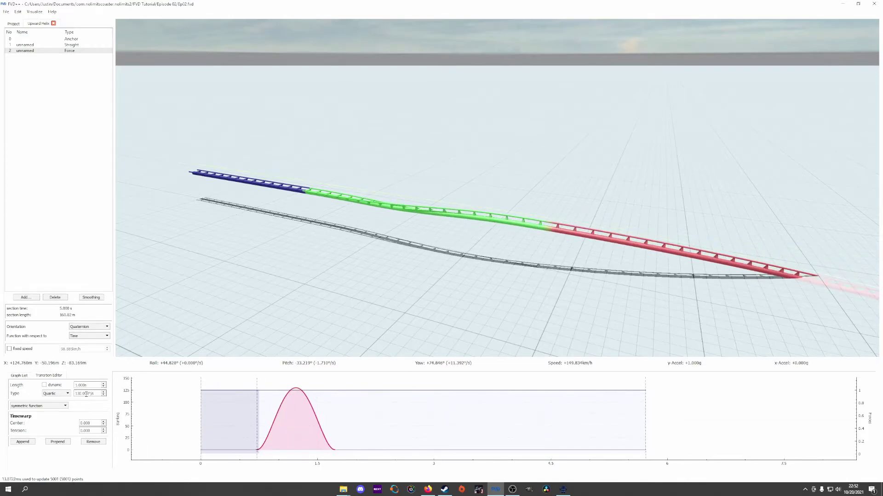
click(297, 391)
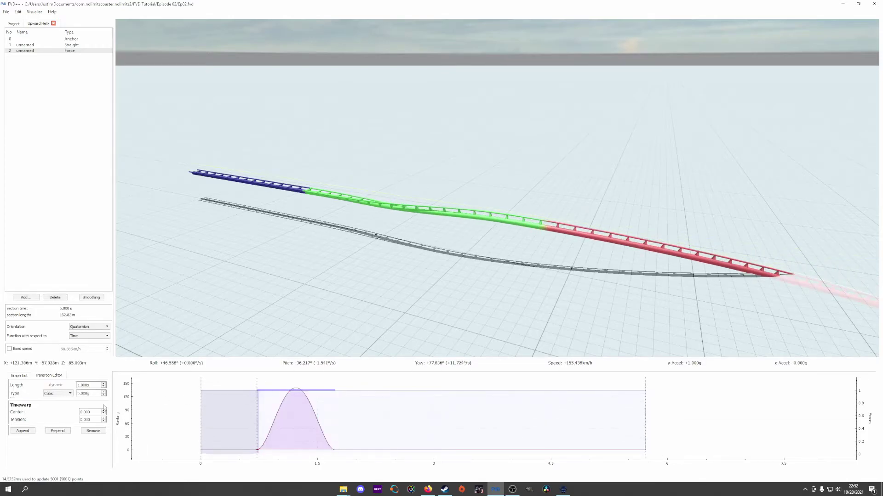
scroll(87, 393, up, 3)
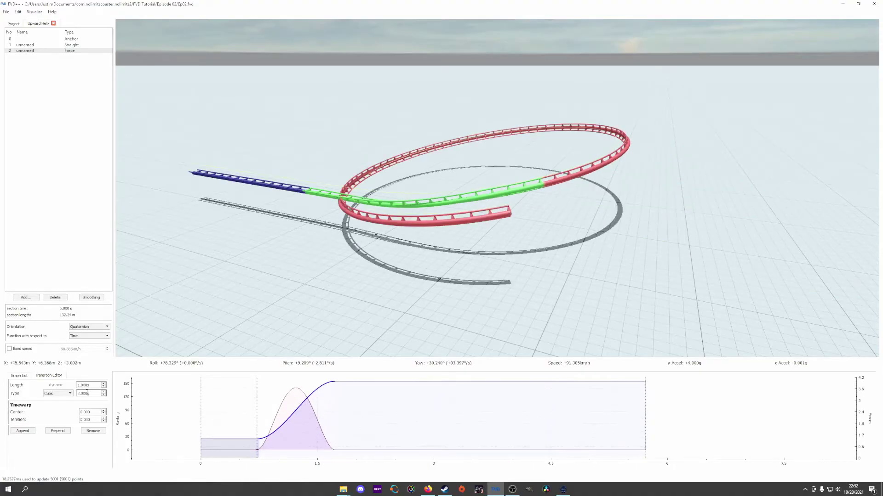
Raise the change of the helix's first roll speed transition to 151°/s.
click(303, 390)
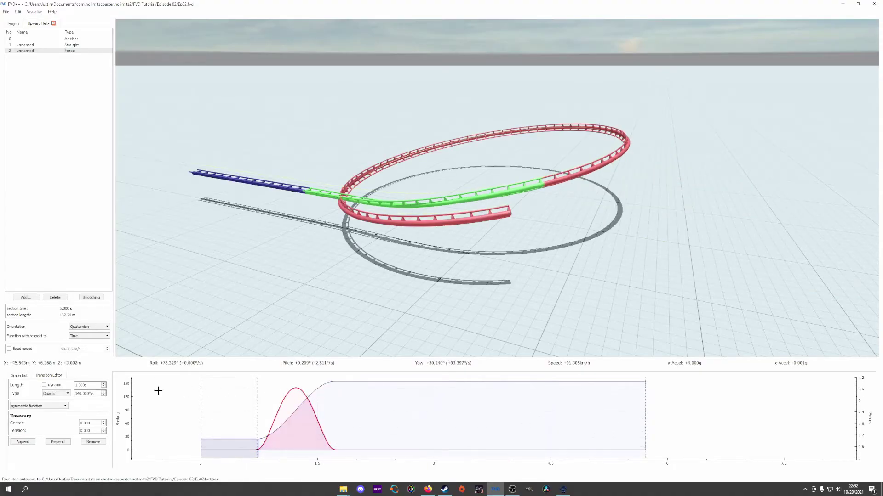
scroll(92, 394, up, 2)
scroll(92, 394, down, 2)
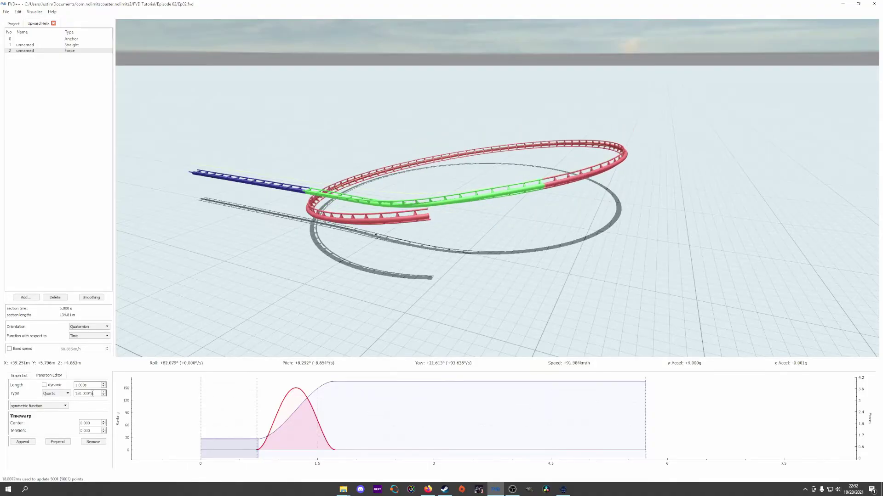
scroll(92, 394, up, 1)
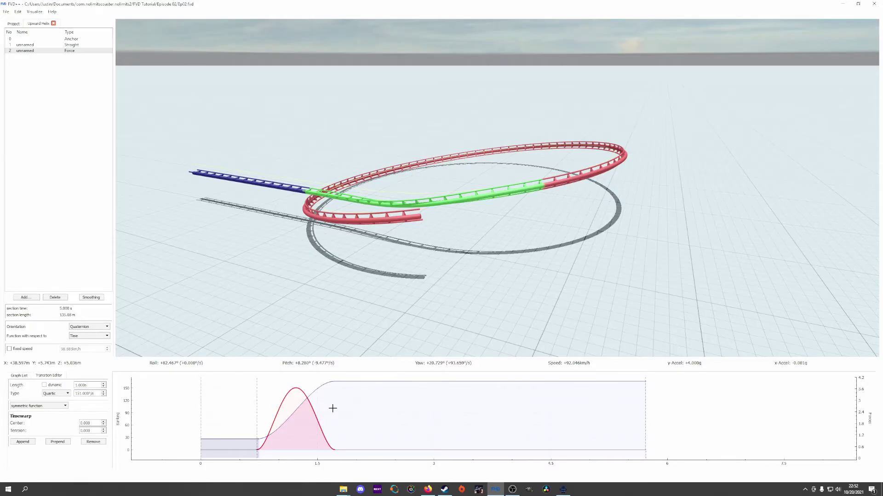
Shorten the first roll speed transition to 0.5 s and make it cubic.
scroll(85, 385, down, 5)
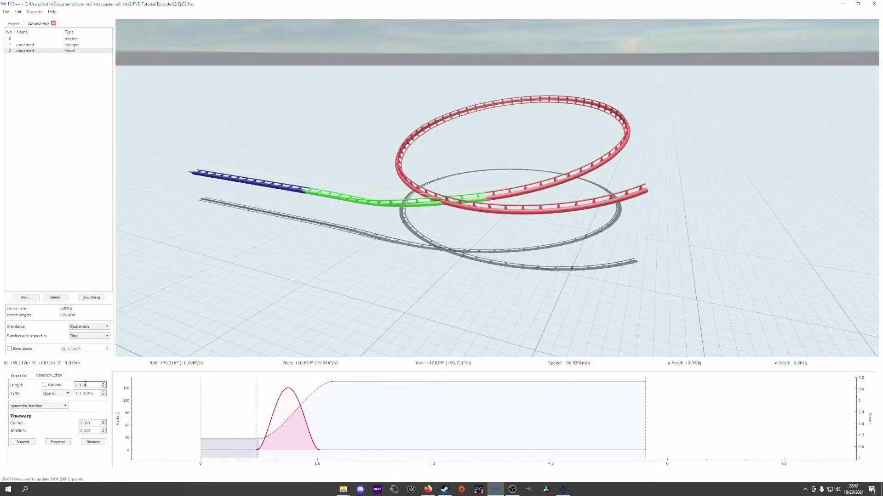
click(55, 394)
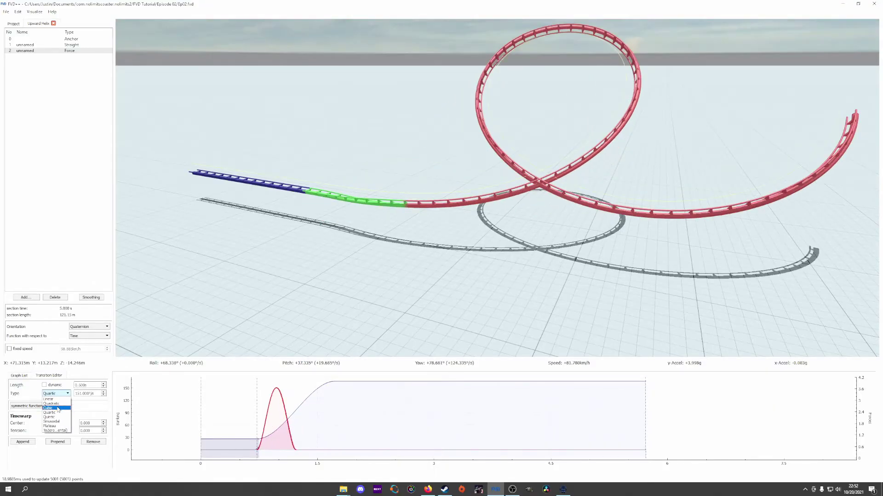
click(58, 405)
Append a 0.5 s cubic roll speed transition with a change of -154°/s.
click(23, 442)
scroll(85, 385, down, 5)
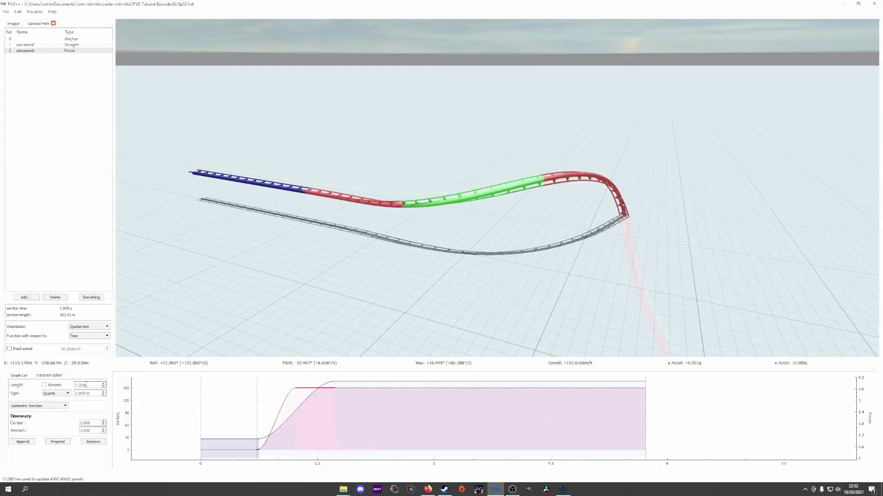
click(56, 394)
click(55, 410)
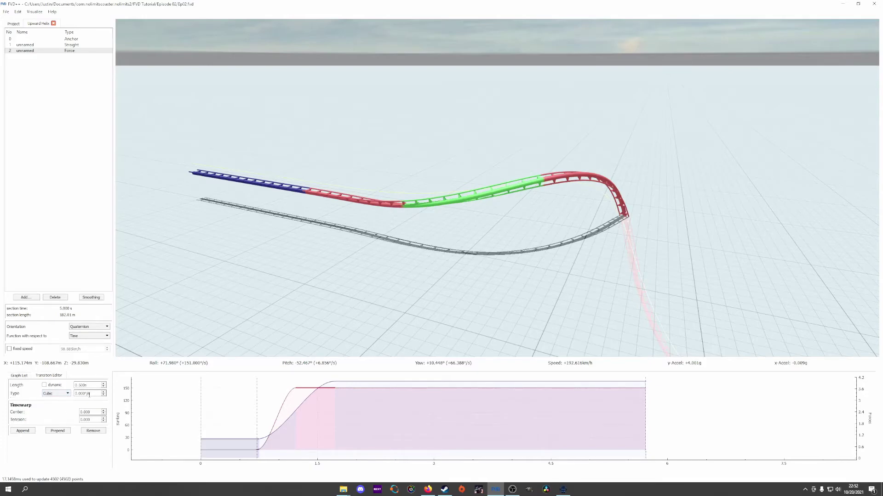
scroll(88, 393, down, 14)
scroll(89, 394, down, 1)
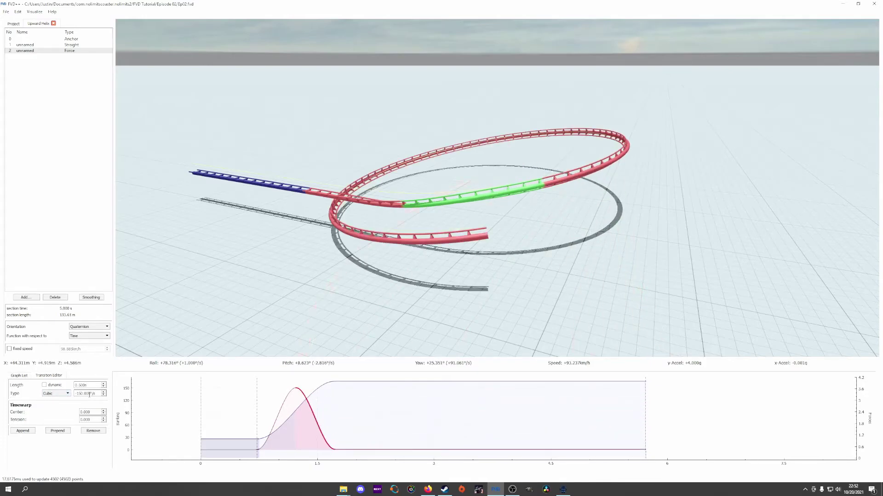
scroll(89, 394, down, 4)
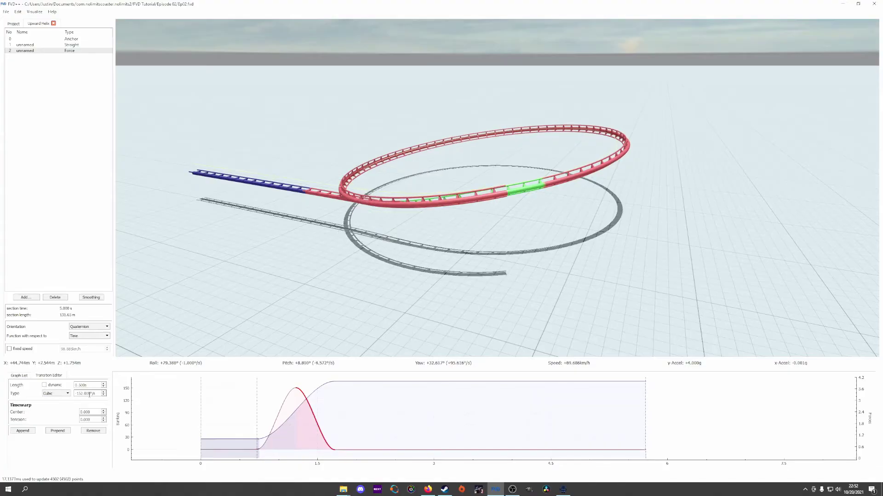
Set the first normal force transition's timewarp center to 1.8 so the force builds after the track has rotated.
click(316, 390)
click(89, 412)
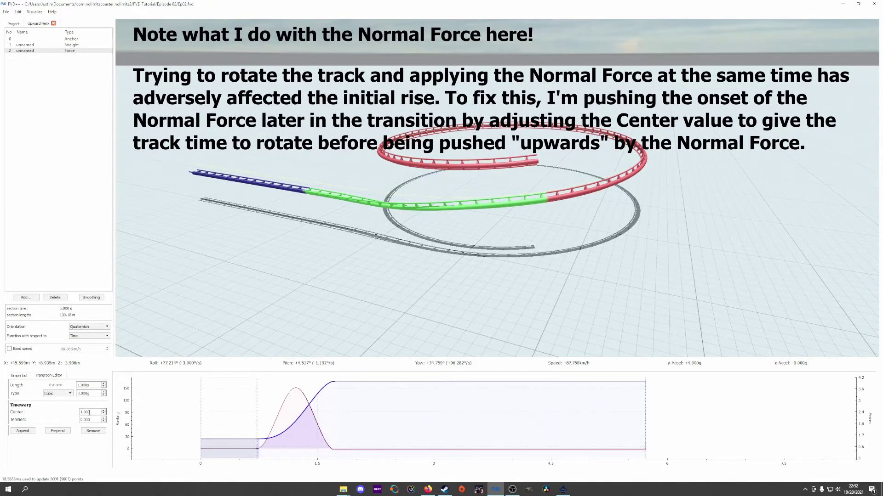
scroll(90, 413, up, 8)
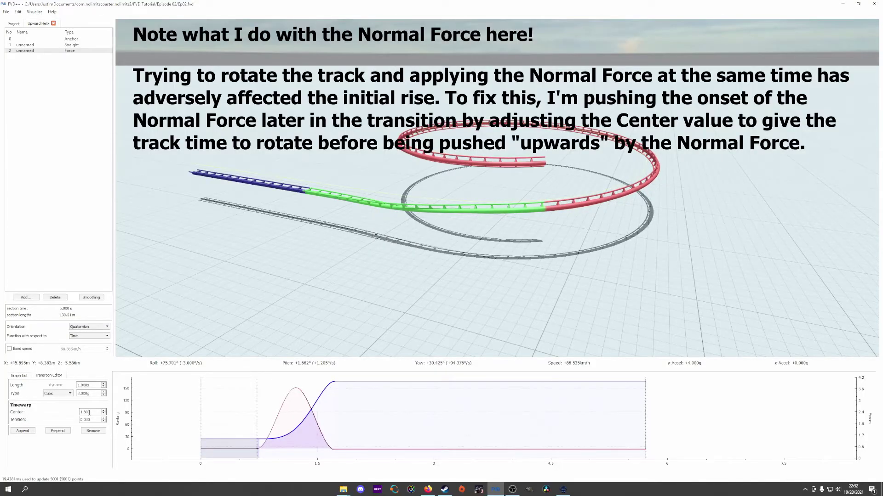
Make the final dynamic roll speed transition cubic with a change of -3°/s.
click(318, 422)
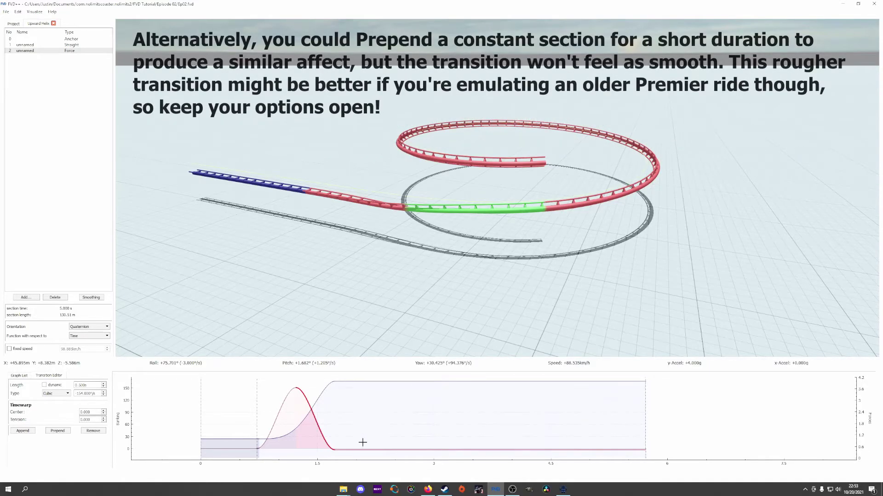
click(244, 426)
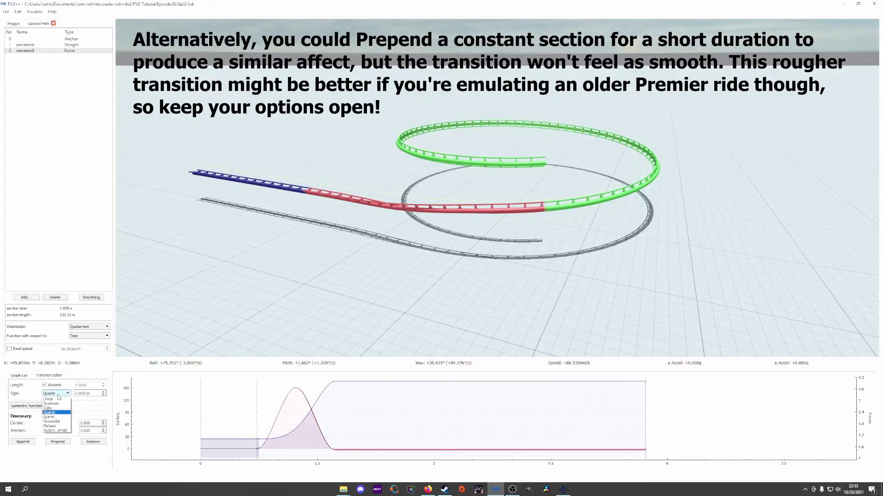
click(56, 408)
scroll(87, 394, down, 4)
scroll(87, 394, up, 1)
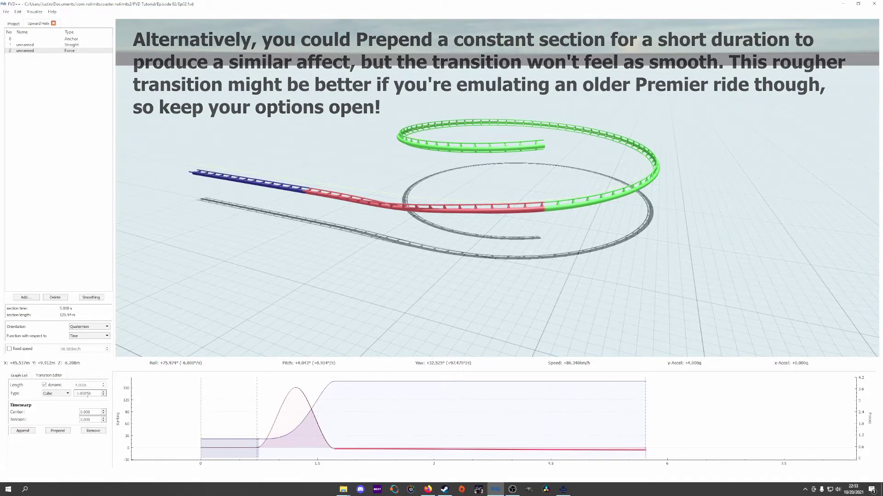
Lower the change of the helix's 4 s normal force transition to about -0.5 g.
click(386, 419)
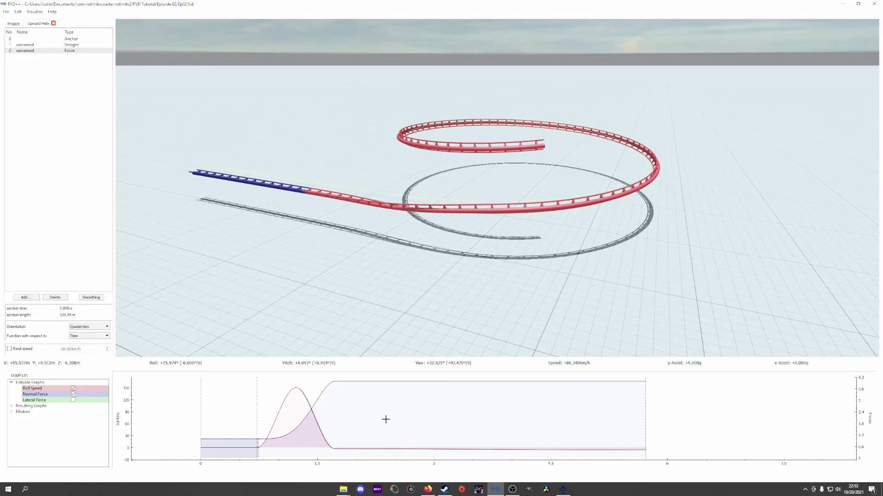
click(384, 381)
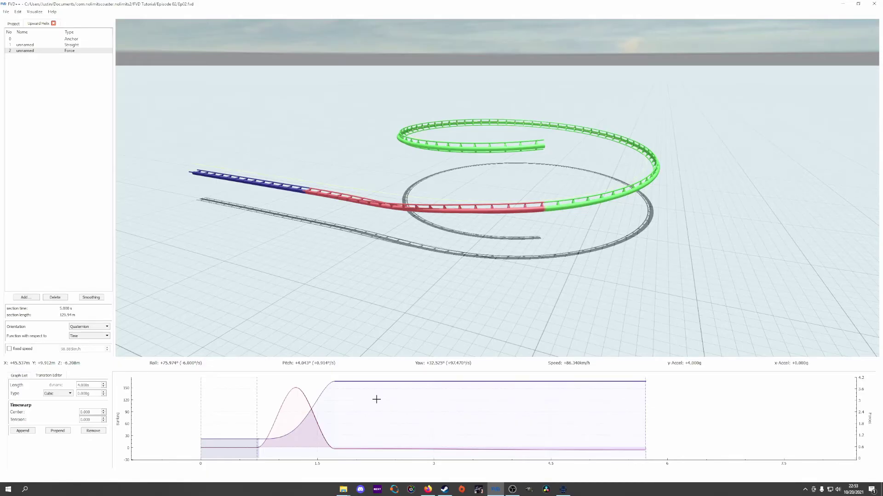
scroll(90, 394, down, 10)
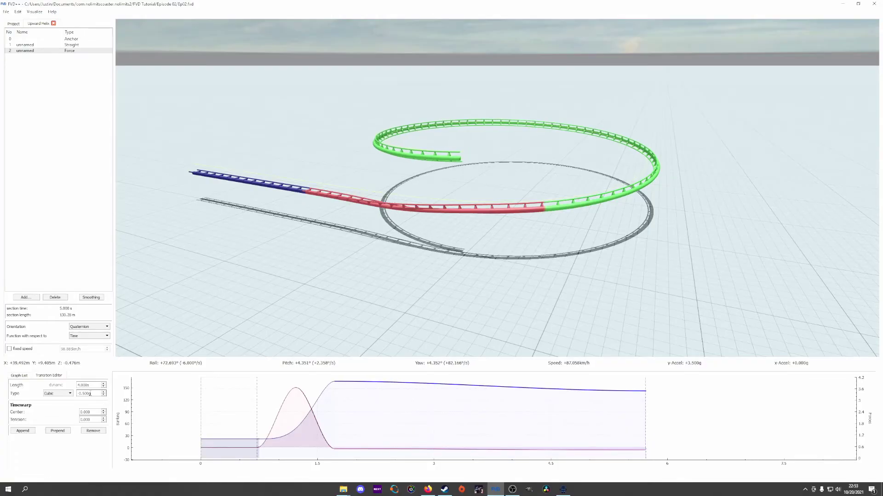
scroll(90, 394, down, 4)
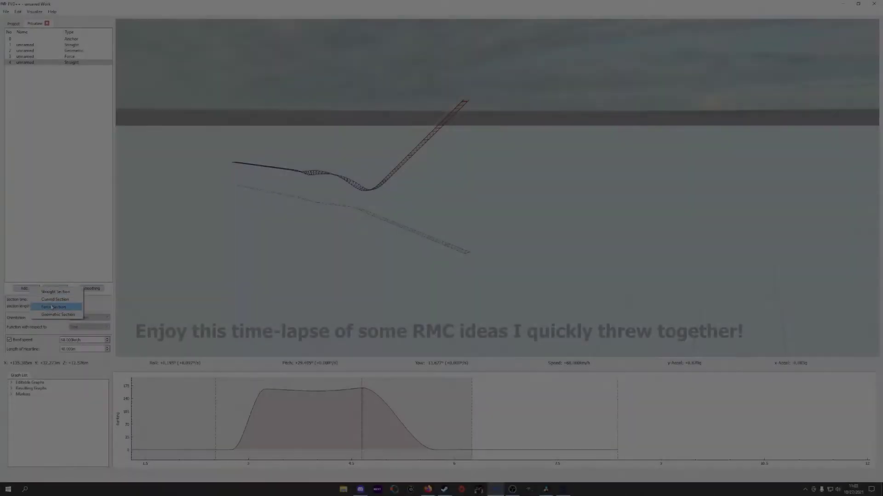
Add a force section after the climbing straight, and append and adjust its first normal force transitions.
click(51, 307)
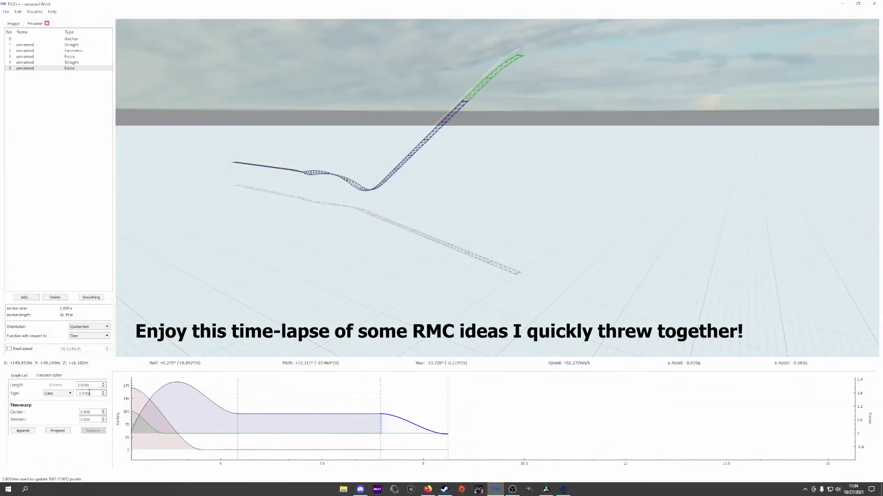
click(23, 431)
scroll(89, 384, up, 3)
click(403, 418)
scroll(91, 385, down, 3)
Hide the lateral force graph and fine-tune the first normal force transitions for airtime over the crest.
click(19, 375)
click(437, 446)
scroll(90, 384, up, 1)
click(387, 434)
scroll(91, 394, down, 5)
click(437, 448)
scroll(91, 385, down, 3)
Append a normal force transition with a 4.4 g change for the valley after the crest and shorten it.
click(23, 431)
scroll(91, 394, up, 20)
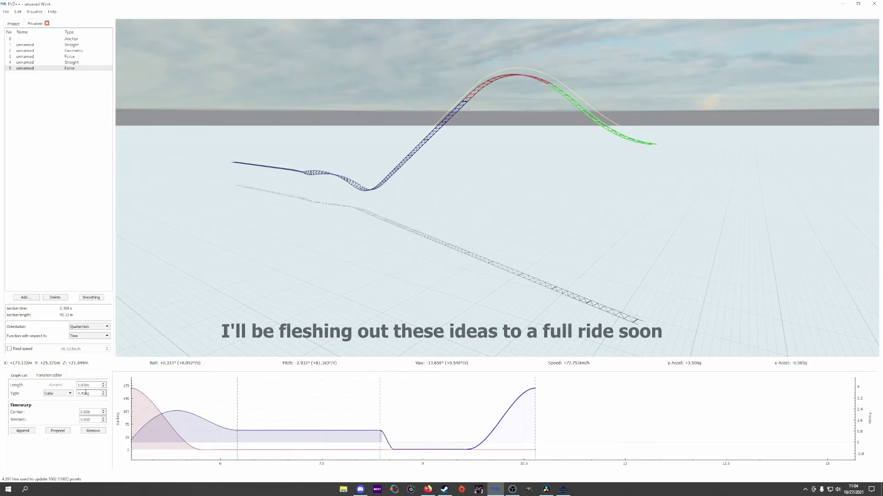
scroll(91, 385, down, 6)
Append a short high-force hold, a transition down to 0 g, and a 1 s constant normal force transition.
click(27, 431)
scroll(90, 385, down, 5)
click(26, 431)
scroll(90, 393, down, 20)
click(26, 431)
drag(414, 207, 598, 207)
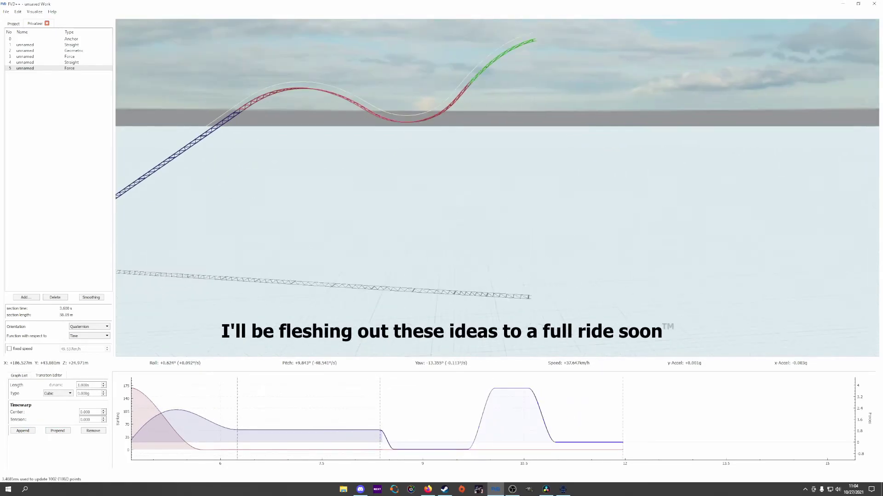
Fine-tune the valley's high-force hold and the normal force transition that follows it.
click(508, 389)
scroll(90, 385, down, 2)
click(528, 414)
scroll(90, 393, down, 3)
scroll(91, 393, up, 3)
click(506, 389)
scroll(91, 385, up, 1)
Append a normal force transition that dips into negative force over the second hill's drop.
click(22, 431)
scroll(90, 393, down, 5)
scroll(94, 386, up, 2)
scroll(95, 386, up, 1)
Append a normal force transition that ends the drop's pullout at 3.5 g, and append a constant transition after it.
click(23, 430)
scroll(91, 393, up, 20)
scroll(441, 424, down, 3)
scroll(90, 386, up, 6)
scroll(91, 412, down, 20)
drag(414, 207, 598, 207)
key(r)
key(r)
scroll(87, 385, up, 1)
scroll(88, 411, up, 2)
scroll(89, 411, up, 1)
click(22, 431)
Prepend a roll speed transition to the force section and lengthen it as a zero-roll hold.
click(257, 450)
click(58, 442)
scroll(89, 385, up, 20)
drag(413, 207, 598, 206)
Adjust the valley's high-force hold and lengthen the 0 g hold over the second hill, checking the ride view.
click(279, 381)
scroll(90, 386, up, 2)
click(307, 441)
scroll(89, 385, up, 7)
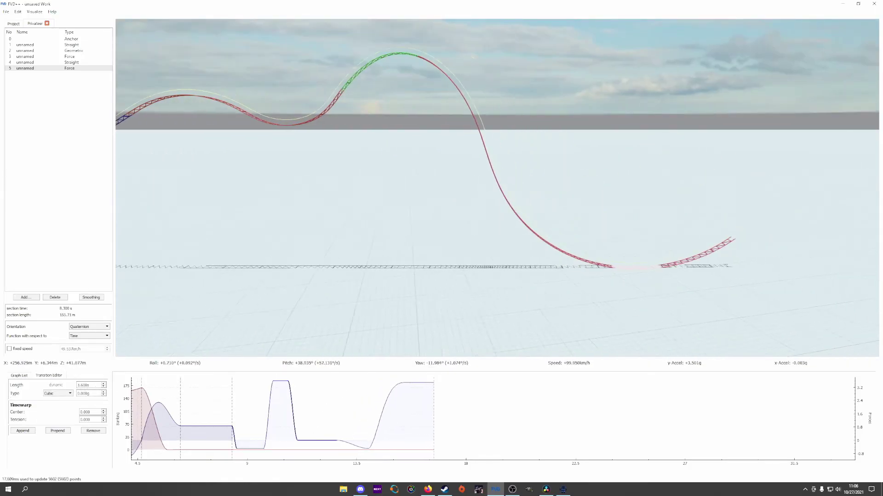
key(r)
key(r)
Adjust the normal force hold at the end of the drop's pullout.
click(406, 383)
scroll(92, 412, down, 5)
scroll(96, 386, up, 3)
scroll(96, 385, down, 2)
Lengthen the zero-roll hold and append a roll speed transition that starts banking the track in the pullout.
click(296, 449)
scroll(90, 385, up, 10)
drag(414, 207, 552, 207)
click(22, 442)
scroll(89, 393, up, 10)
Check the banked pullout from the ride view and readjust its normal force hold.
key(r)
key(r)
click(421, 383)
scroll(90, 394, down, 7)
scroll(90, 386, up, 10)
Append normal force transitions for a zero-g crest and a negative roll speed transition, checking the ride view.
click(22, 430)
click(55, 431)
click(23, 442)
scroll(90, 393, down, 16)
drag(414, 207, 529, 221)
click(483, 441)
key(r)
key(r)
Append a normal force transition after the zero-g crest and raise its change for the next pullout.
click(22, 431)
scroll(90, 393, up, 20)
scroll(90, 386, up, 7)
Prepend a roll speed hold before the crest's roll and raise the 2 s cubic roll speed transition to 320°/s.
click(436, 395)
click(480, 454)
click(58, 442)
scroll(90, 394, up, 8)
scroll(89, 386, up, 20)
key(r)
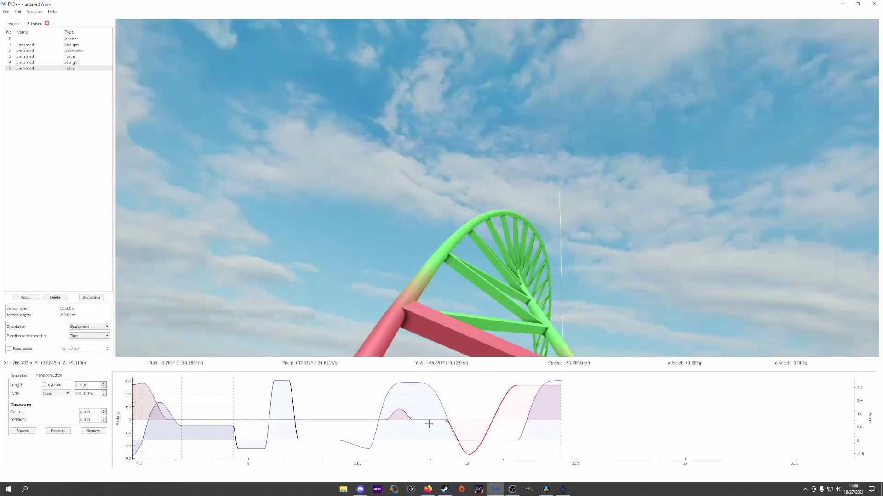
Adjust the roll speed hold and the negative roll speed transition leading into the crest, checking the ride view.
click(430, 420)
scroll(89, 386, down, 2)
click(455, 435)
scroll(89, 386, up, 3)
click(494, 421)
key(r)
key(r)
key(r)
Shorten the roll lead-in before the crest and set the 2 s cubic roll speed transition's change to 340°/s.
click(425, 420)
scroll(90, 385, down, 1)
click(452, 435)
scroll(90, 393, down, 1)
click(488, 426)
scroll(90, 394, up, 2)
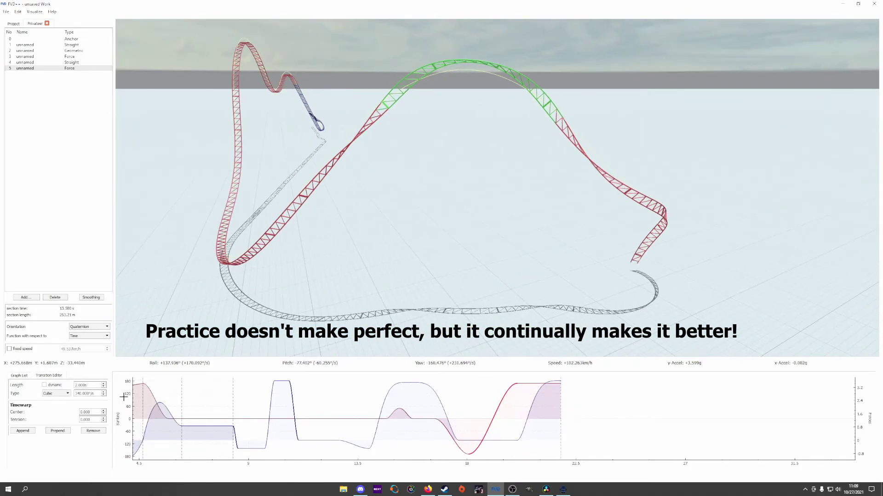
Turn the crest's 0 g hold into a quartic normal force transition with a change of -0.2 g.
click(463, 440)
scroll(90, 394, down, 2)
scroll(56, 393, down, 1)
scroll(92, 385, up, 2)
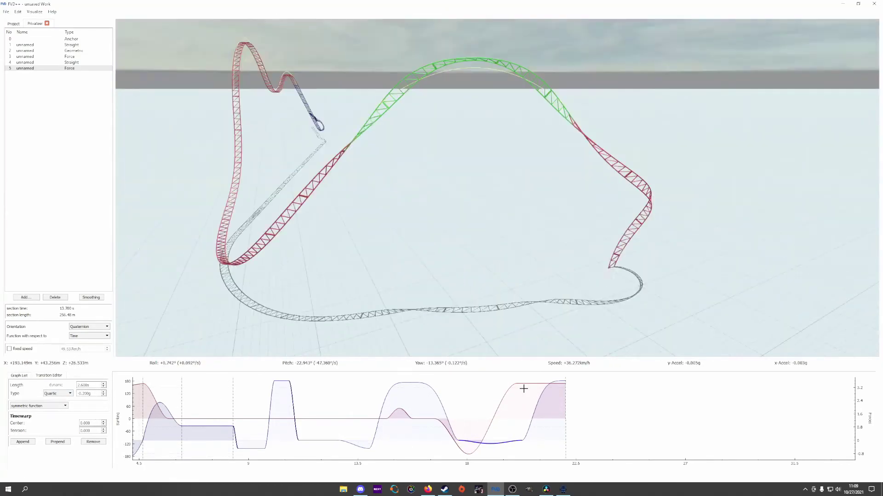
Return the roll speed to zero after the crest and refine the 1.8 s cubic normal force rise to 3.6 g.
click(524, 389)
scroll(89, 393, down, 5)
click(490, 443)
scroll(90, 385, up, 2)
click(538, 409)
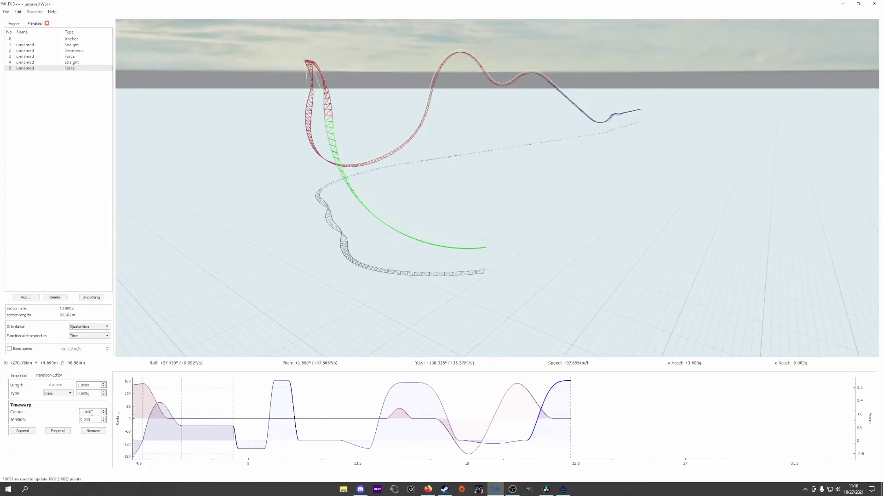
Append a normal force drop from 3.6 g to about -0.5 g, adjust the roll speed return, and append a force hold behind it.
click(22, 431)
click(469, 401)
scroll(91, 393, up, 1)
click(514, 388)
scroll(91, 393, down, 20)
scroll(91, 385, up, 12)
click(23, 431)
Switch the dynamic length of the roll speed hold behind the crest and fine-tune it with the neighbouring roll speed transitions.
click(518, 417)
click(44, 385)
scroll(90, 393, up, 4)
click(495, 418)
click(463, 390)
scroll(90, 393, down, 8)
scroll(90, 393, up, 4)
click(496, 418)
click(516, 419)
click(497, 418)
scroll(92, 385, up, 9)
Balance the negative-g force hold against the roll speed transitions and the start of the force drop.
click(562, 449)
mouse_move(497, 207)
mouse_down()
mouse_move(552, 179)
mouse_move(501, 202)
mouse_up()
scroll(90, 385, down, 4)
click(511, 418)
scroll(90, 385, up, 4)
click(470, 401)
scroll(83, 394, up, 1)
click(504, 388)
scroll(91, 385, up, 1)
Fine-tune the force drop and extend the negative-g hold to 1.1 s, checking the hill in ride view.
click(542, 432)
scroll(85, 385, up, 1)
click(558, 449)
scroll(84, 385, up, 5)
key(r)
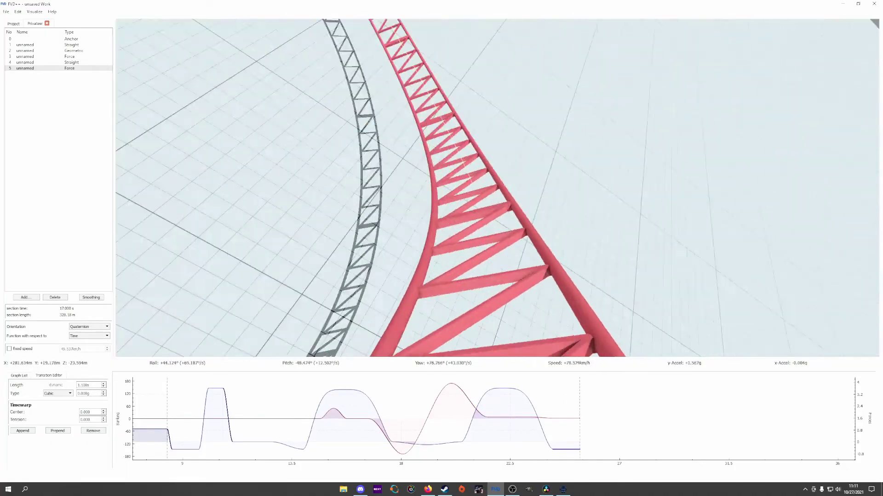
key(r)
drag(497, 207, 551, 350)
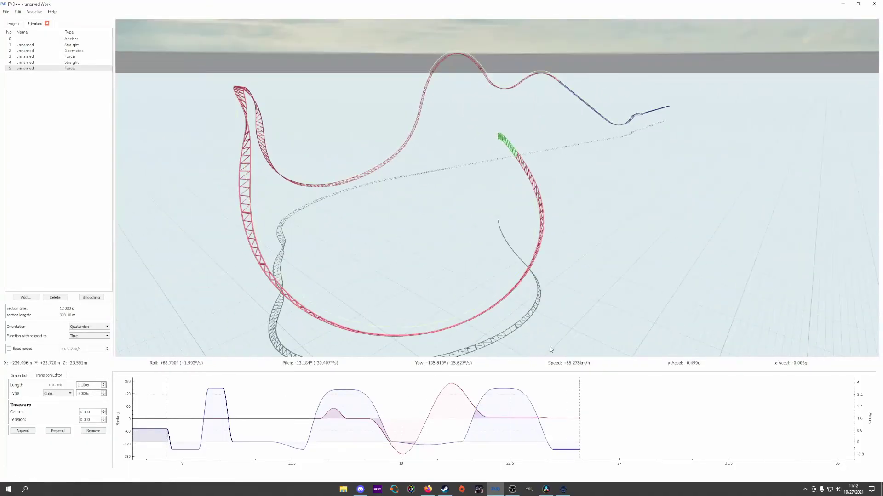
Bring the normal force up to about 3.5 g and add a 1 s cubic roll speed transition of -130°/s.
click(561, 421)
click(52, 409)
scroll(87, 394, down, 13)
click(570, 425)
scroll(91, 412, down, 2)
click(602, 423)
click(23, 441)
click(608, 441)
drag(361, 301, 418, 252)
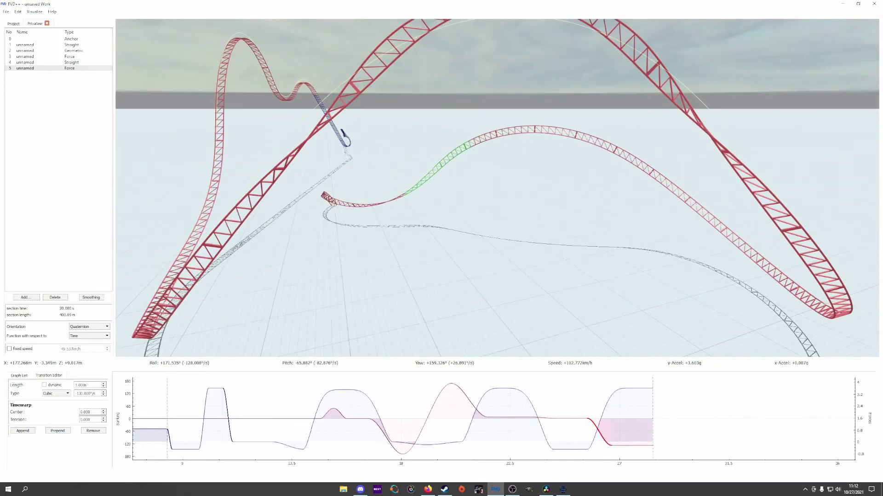
Append a cubic roll speed transition that brings the -130°/s roll speed back to zero.
click(24, 433)
click(55, 394)
click(53, 408)
scroll(92, 394, up, 13)
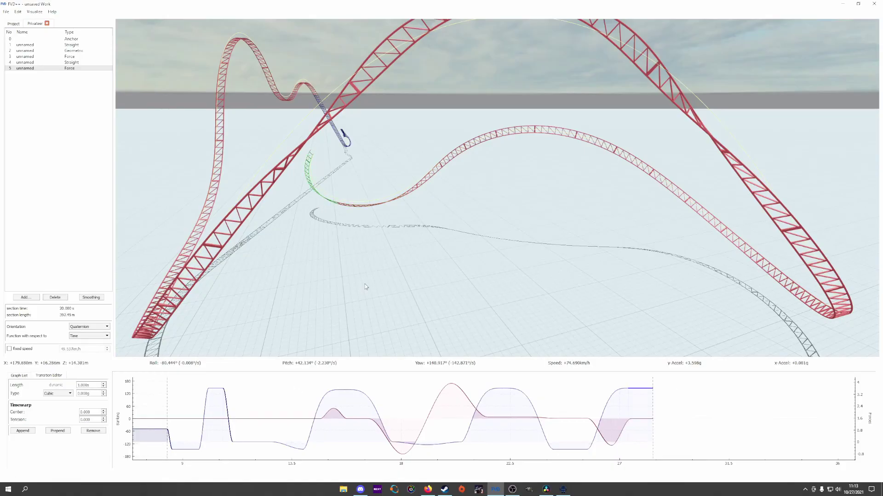
drag(365, 287, 276, 294)
click(56, 393)
click(54, 433)
scroll(84, 385, up, 10)
scroll(84, 384, down, 10)
key(ctrl+z)
Append a normal force transition after the 3.5 g section to start unloading toward 0 g, and adjust the roll speed.
click(22, 431)
click(55, 393)
click(54, 433)
scroll(89, 385, up, 3)
click(622, 430)
drag(414, 285, 322, 289)
Adjust the force rise and add a positive roll speed pulse of about 90°/s after the negative one.
click(622, 402)
right_click(636, 419)
click(638, 425)
scroll(88, 386, up, 10)
drag(396, 299, 348, 298)
Fine-tune the positive roll speed pulse and the 3.5 g section before the airtime hill, comparing the track from several angles.
click(652, 421)
scroll(90, 385, up, 1)
drag(460, 258, 477, 350)
click(647, 402)
scroll(96, 385, up, 1)
drag(413, 313, 587, 257)
Lengthen the 0 g hold and follow it with a 1.3 s cubic rise of 3.5 g, timewarp center -1.7.
click(690, 442)
scroll(91, 385, up, 10)
click(23, 430)
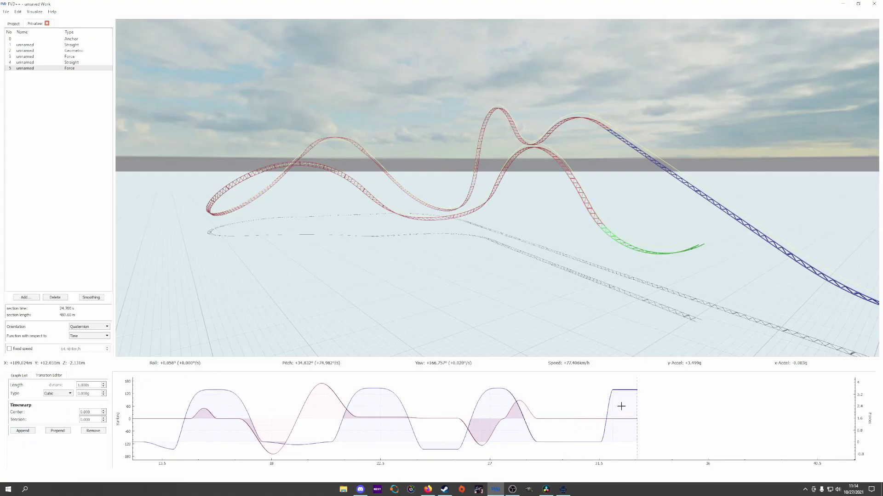
scroll(90, 385, up, 10)
scroll(90, 411, down, 2)
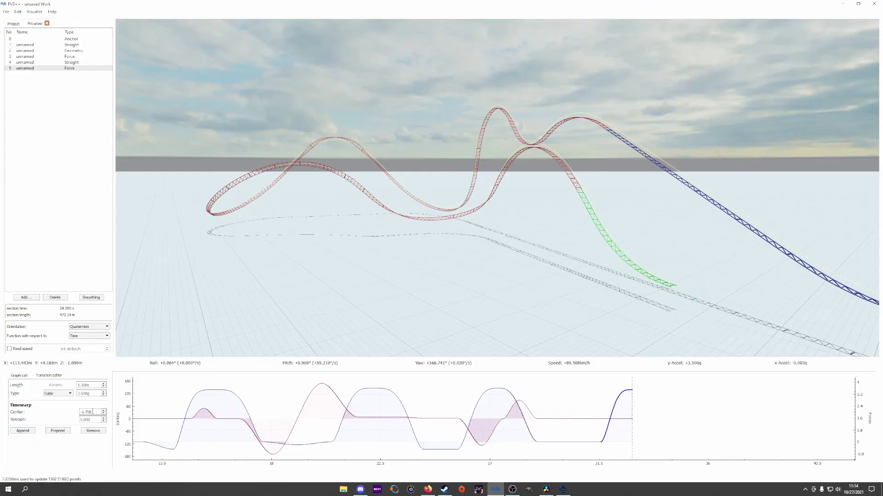
Append a normal force drop from 3.5 g back to 0 g after the valley.
drag(413, 276, 501, 344)
click(22, 431)
scroll(89, 393, down, 20)
scroll(89, 385, down, 7)
scroll(90, 412, up, 3)
drag(636, 429, 358, 429)
Add a quartic roll speed pulse of -140°/s at the force drop and extend the 0 g section, checking it in ride view.
click(388, 414)
scroll(90, 385, down, 10)
click(22, 442)
scroll(89, 385, up, 3)
scroll(89, 393, down, 14)
key(r)
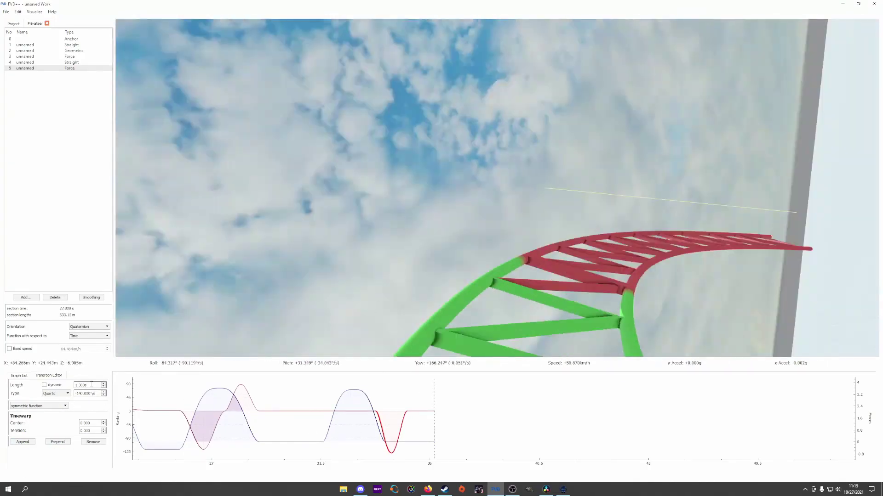
key(r)
Change the final 0 g normal force hold to a quartic transition and set its length to 3.4 s.
click(57, 393)
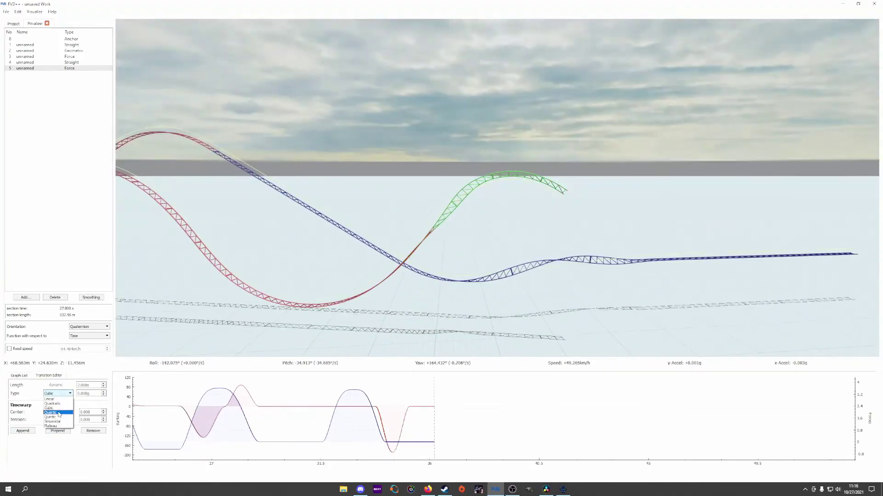
click(59, 413)
scroll(89, 394, down, 3)
scroll(89, 386, up, 14)
scroll(89, 393, down, 4)
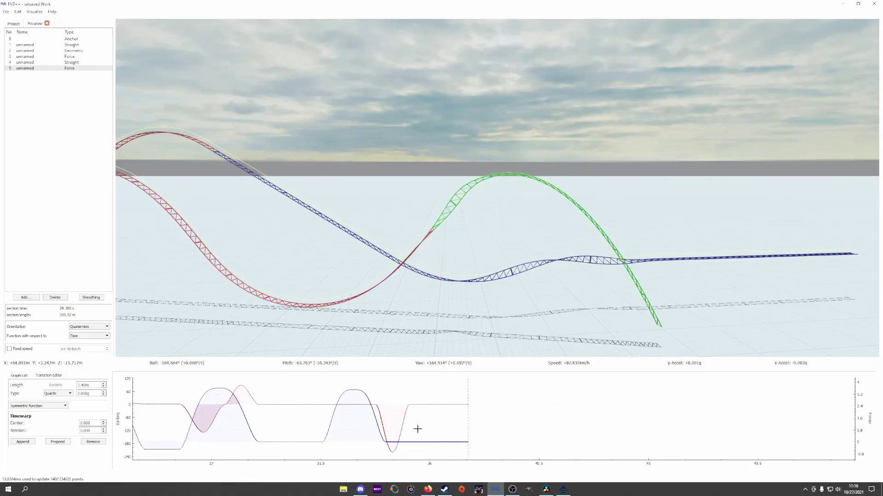
Strengthen the negative roll speed pulse and rebalance the roll hold and force drop before it, checking the ride view.
click(402, 429)
scroll(89, 394, down, 2)
click(317, 405)
key(r)
key(r)
click(368, 397)
scroll(89, 386, down, 2)
click(318, 404)
scroll(90, 386, down, 2)
Shorten the quartic 0 g force hold to 0.9 s and append a quartic negative normal force dip behind it.
click(404, 442)
scroll(90, 385, down, 20)
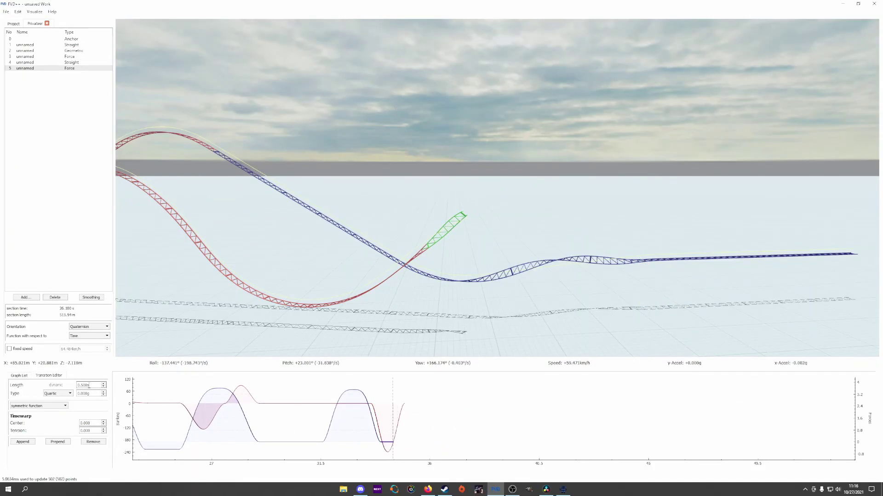
click(23, 441)
scroll(88, 394, down, 10)
scroll(89, 385, up, 4)
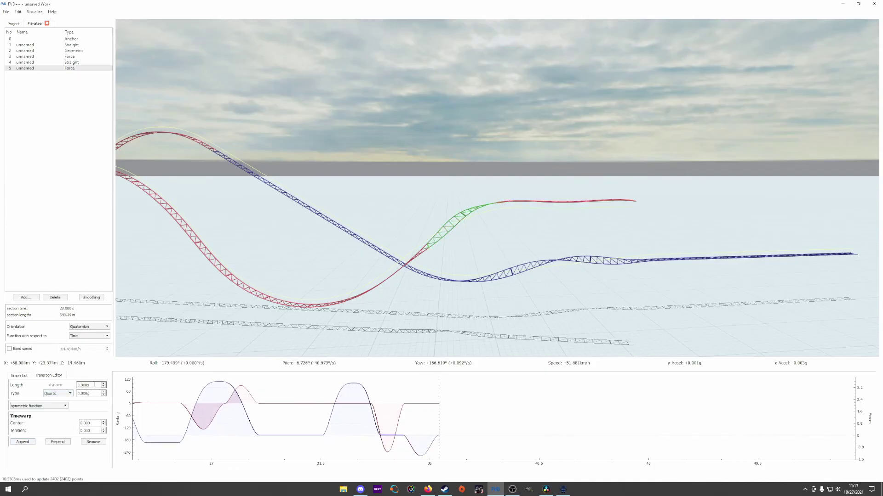